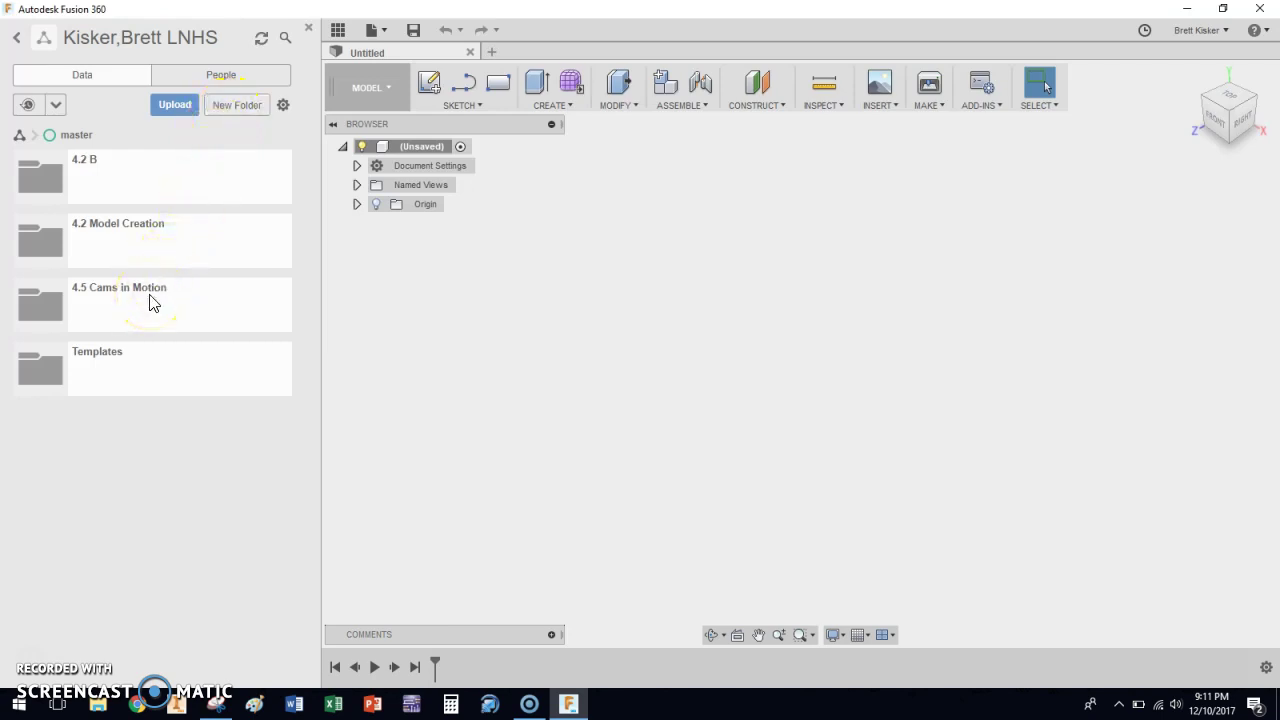
Step: Open the 4.5 Cams in Motion folder and bring the cam reference drawings to the front
{"action": "left_click", "coordinate": [150, 302]}
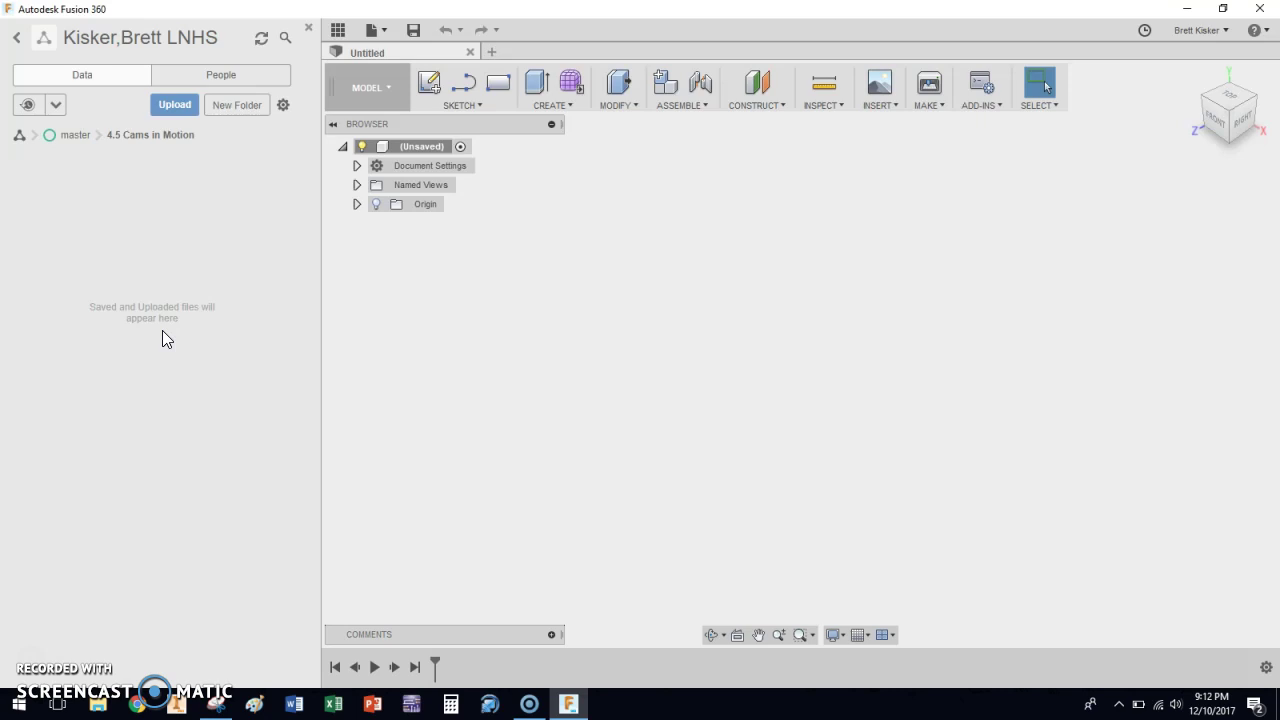
{"action": "key", "text": "alt+Tab"}
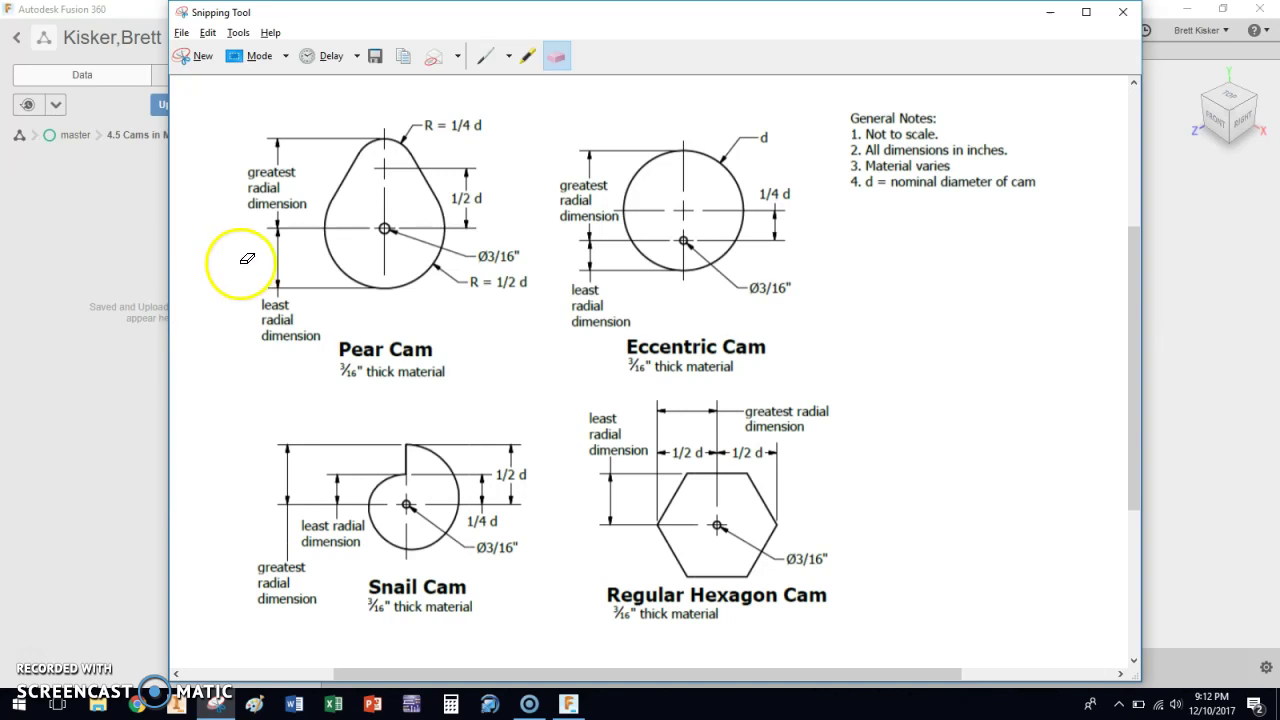
Step: Ink-mark the Eccentric Cam's 3/16" thickness, Ø3/16" hole label and d label, then return to Fusion 360
{"action": "left_click", "coordinate": [486, 56]}
{"action": "left_click_drag", "start_coordinate": [622, 381], "coordinate": [686, 378]}
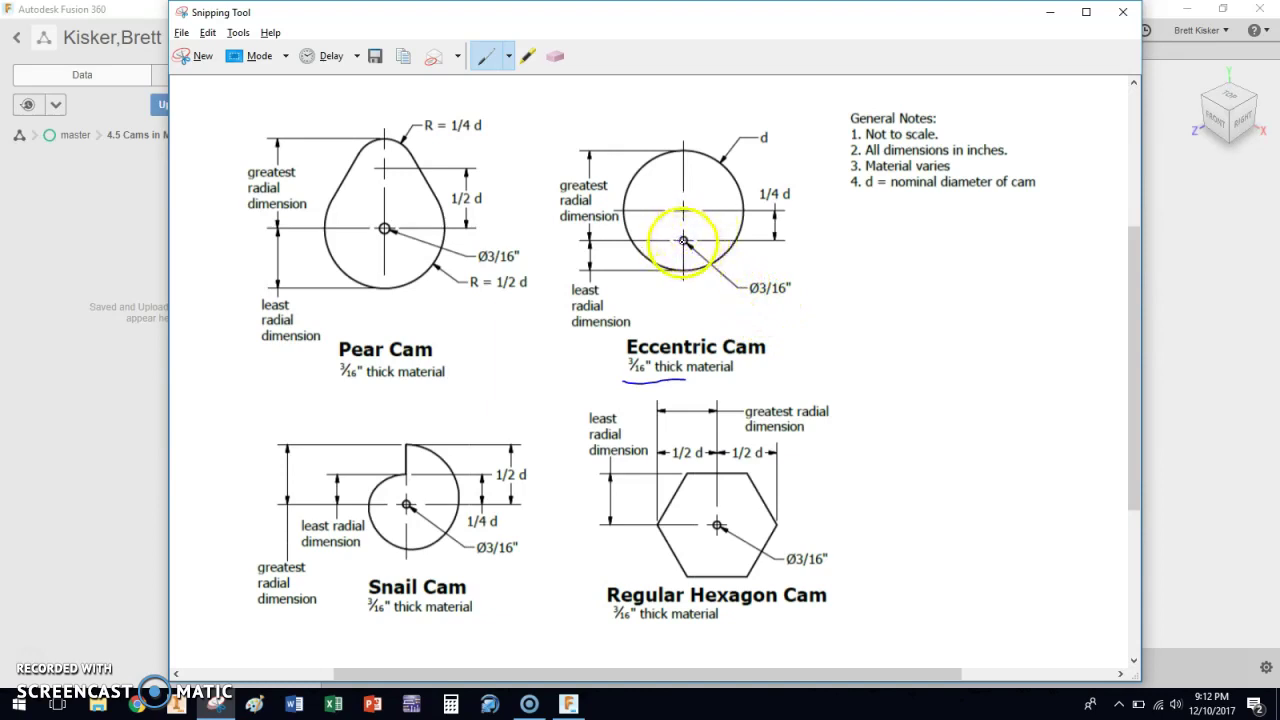
{"action": "left_click_drag", "start_coordinate": [748, 304], "coordinate": [797, 303]}
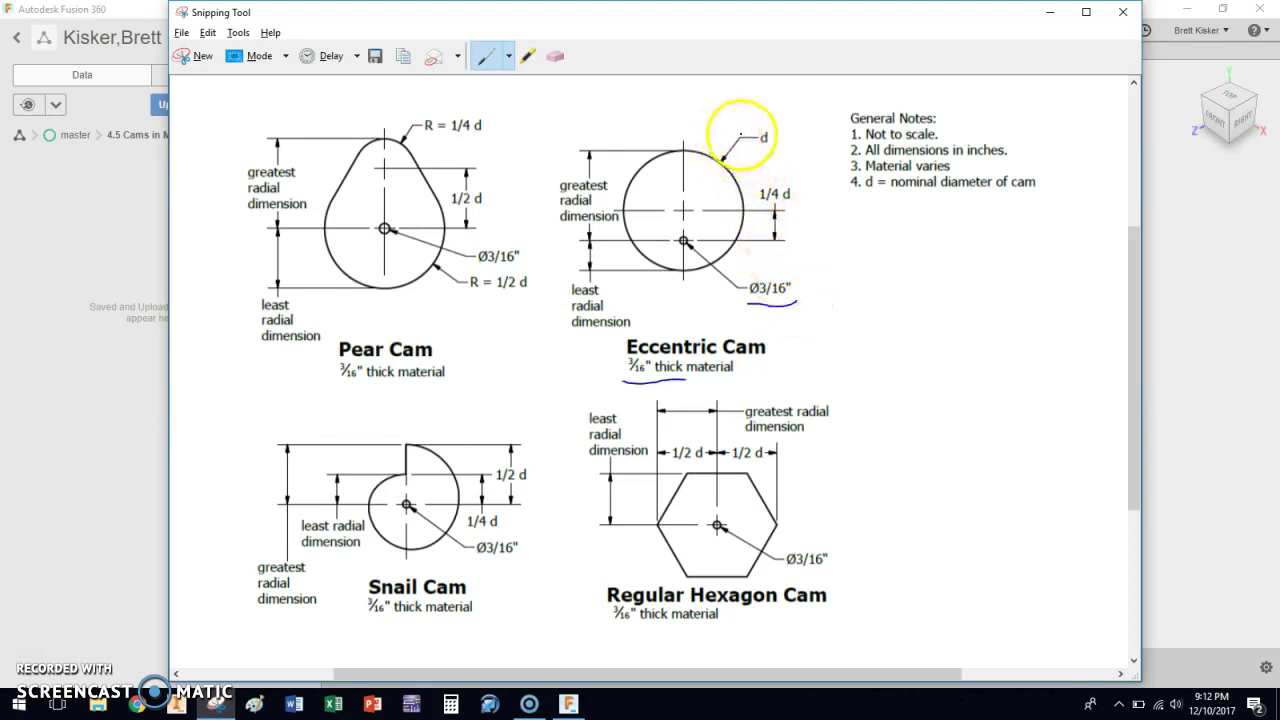
{"action": "mouse_move", "coordinate": [758, 131]}
{"action": "left_mouse_down"}
{"action": "mouse_move", "coordinate": [756, 150]}
{"action": "mouse_move", "coordinate": [779, 150]}
{"action": "mouse_move", "coordinate": [755, 129]}
{"action": "left_mouse_up"}
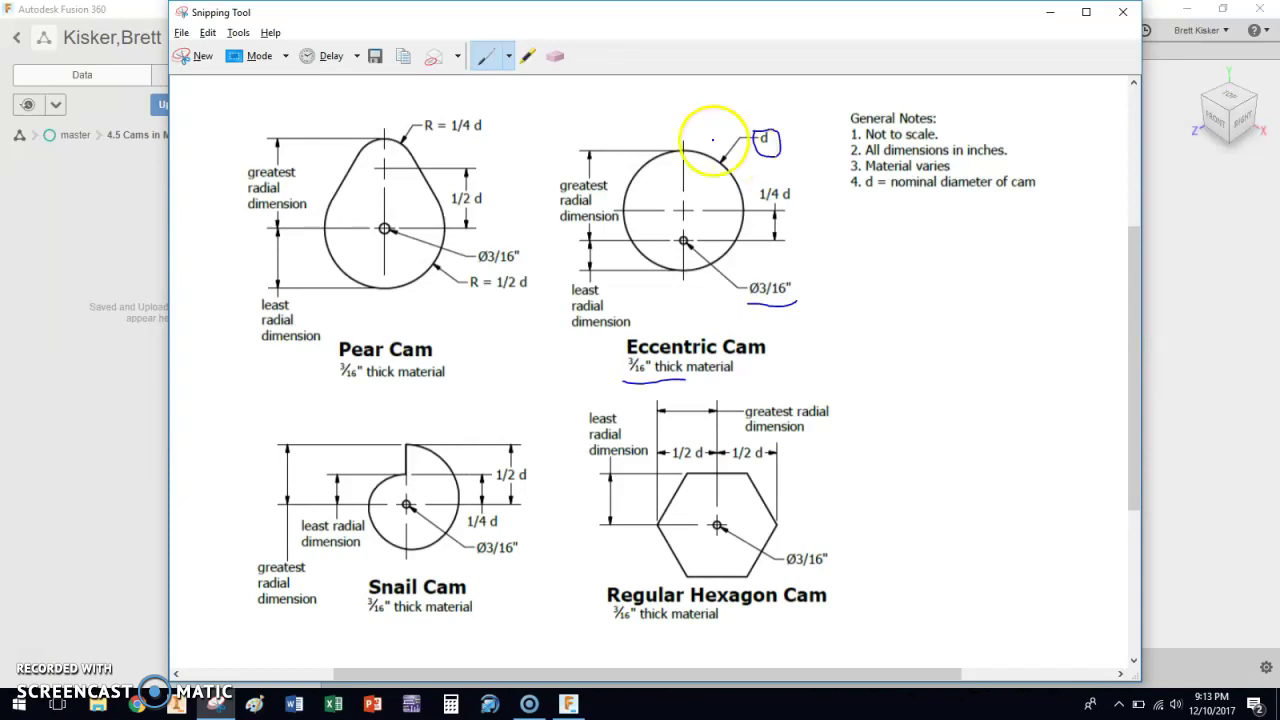
{"action": "left_click", "coordinate": [70, 288]}
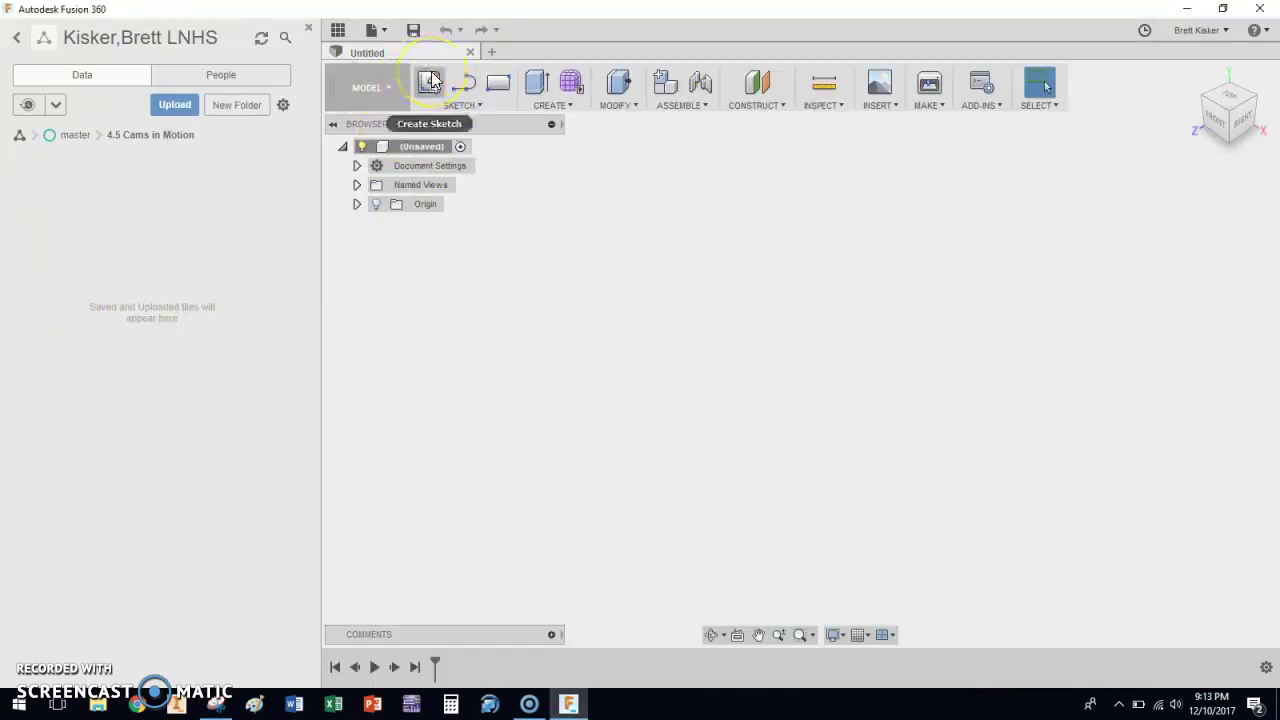
Step: Open Change Parameters, then move and widen the dialog and its Parameter column to show Comments
{"action": "left_click", "coordinate": [627, 106]}
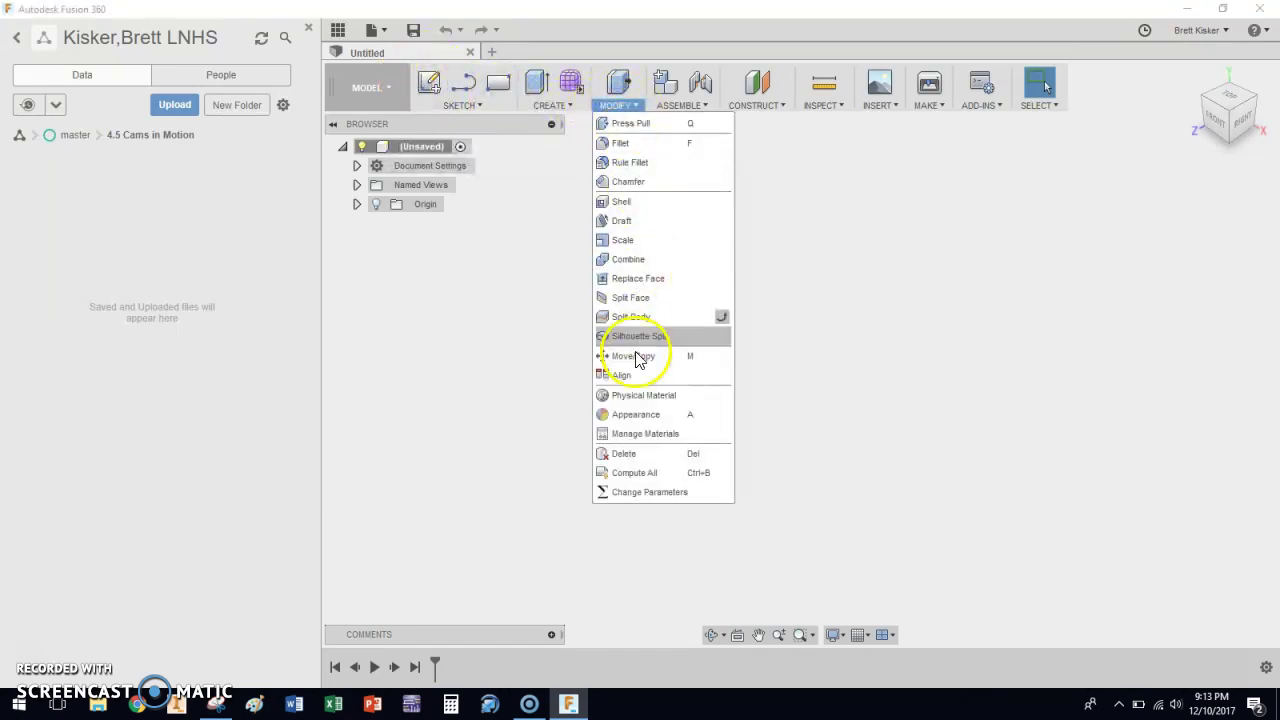
{"action": "left_click", "coordinate": [640, 494]}
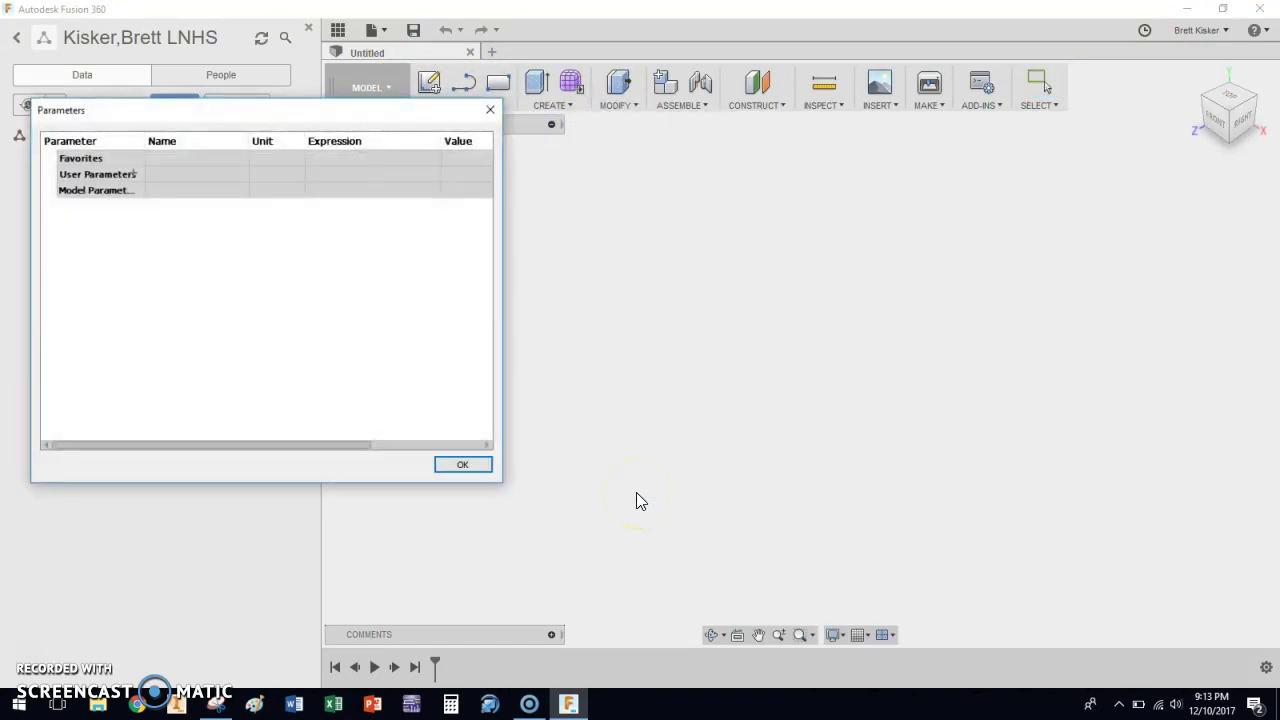
{"action": "left_click_drag", "start_coordinate": [357, 115], "coordinate": [392, 114]}
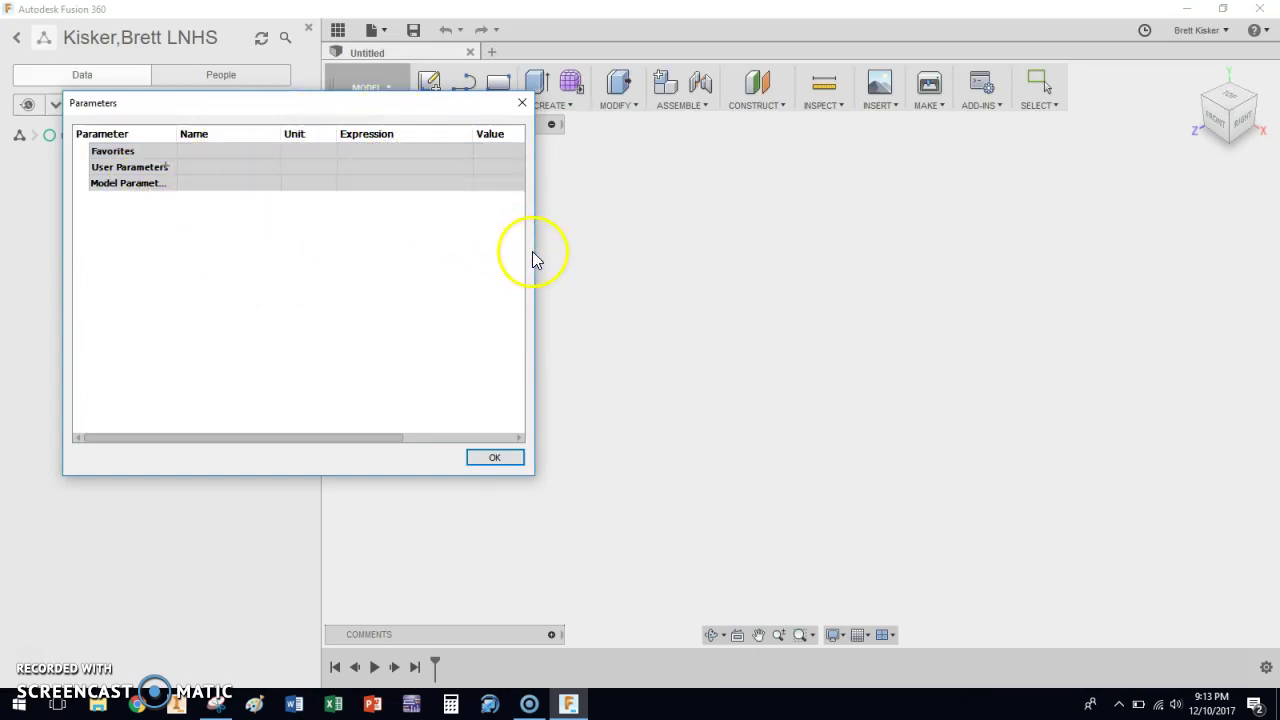
{"action": "left_click_drag", "start_coordinate": [534, 257], "coordinate": [677, 240]}
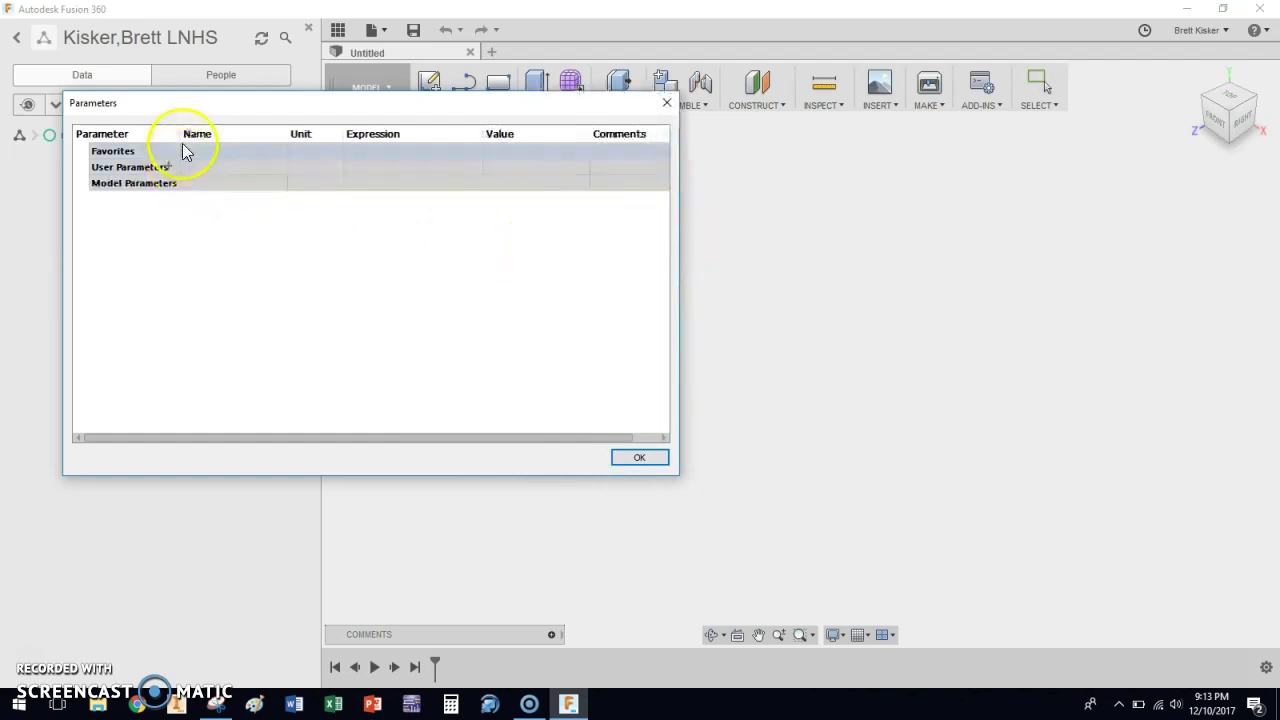
{"action": "left_click_drag", "start_coordinate": [179, 134], "coordinate": [193, 134]}
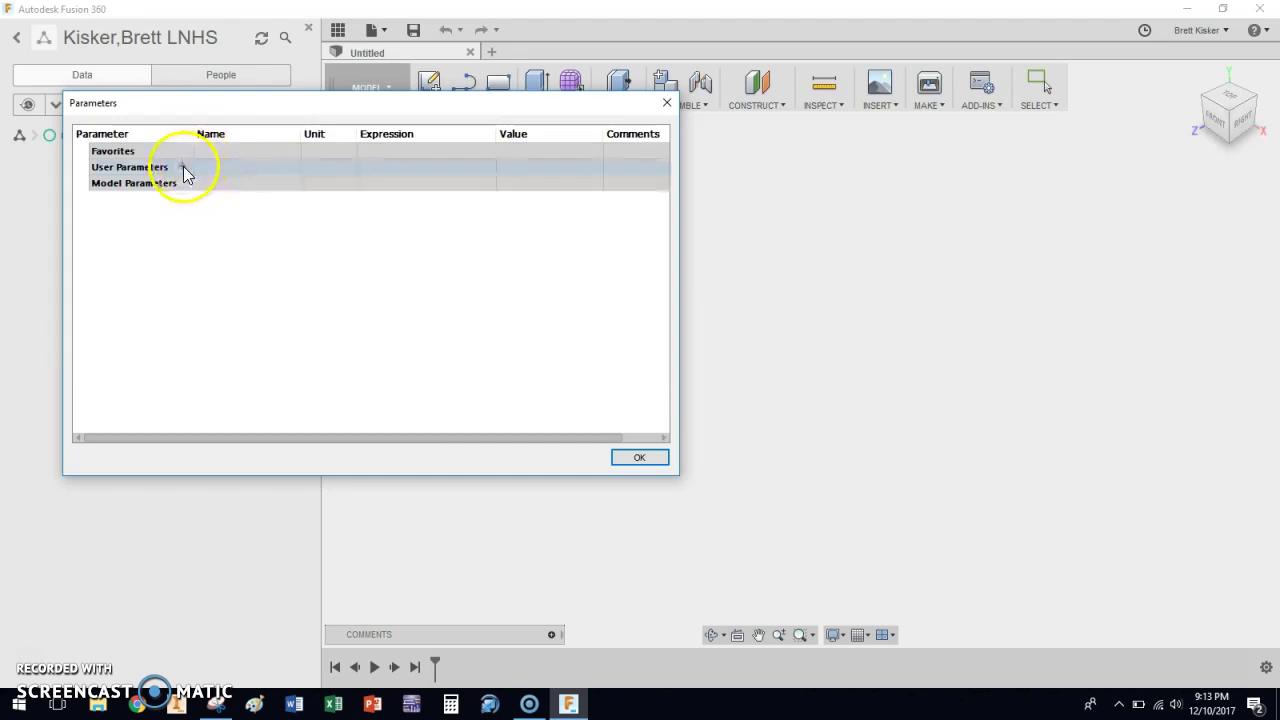
Step: Fill in a new user parameter: name dia, expression 1.0, comment 'nominal diameter'
{"action": "left_click", "coordinate": [182, 167]}
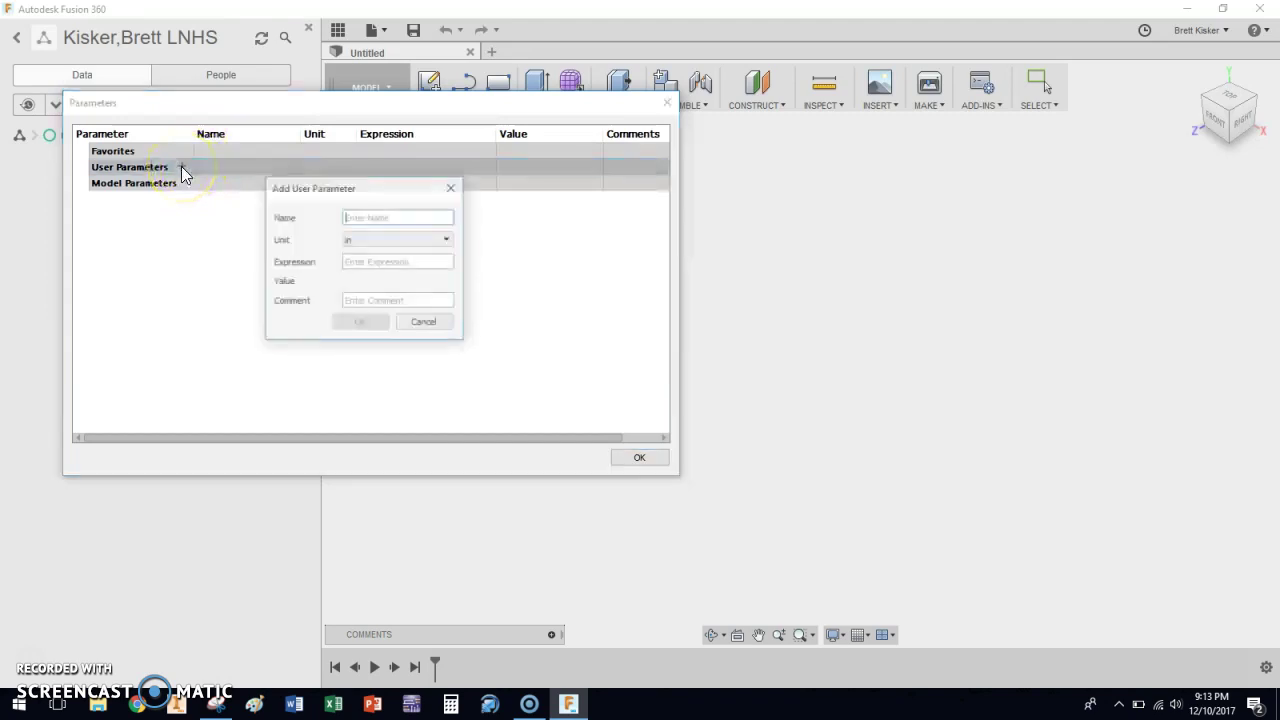
{"action": "left_click", "coordinate": [360, 216]}
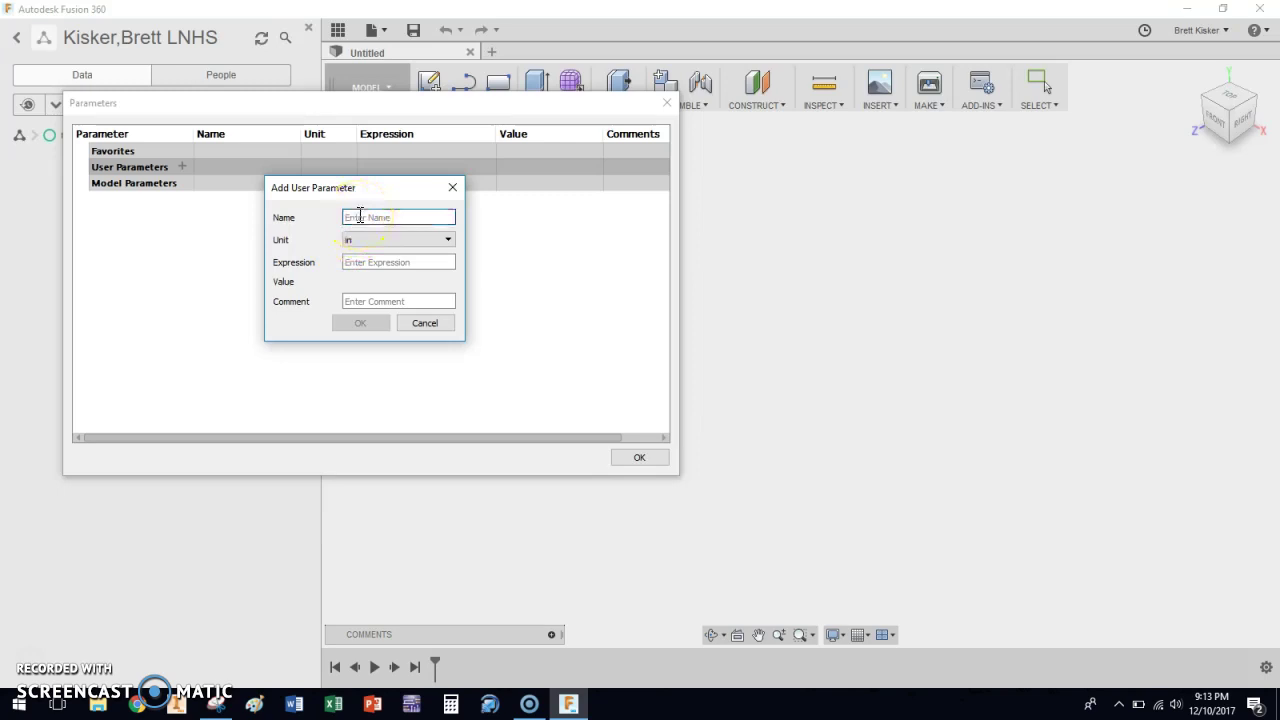
{"action": "type", "text": "dia"}
{"action": "left_click", "coordinate": [391, 260]}
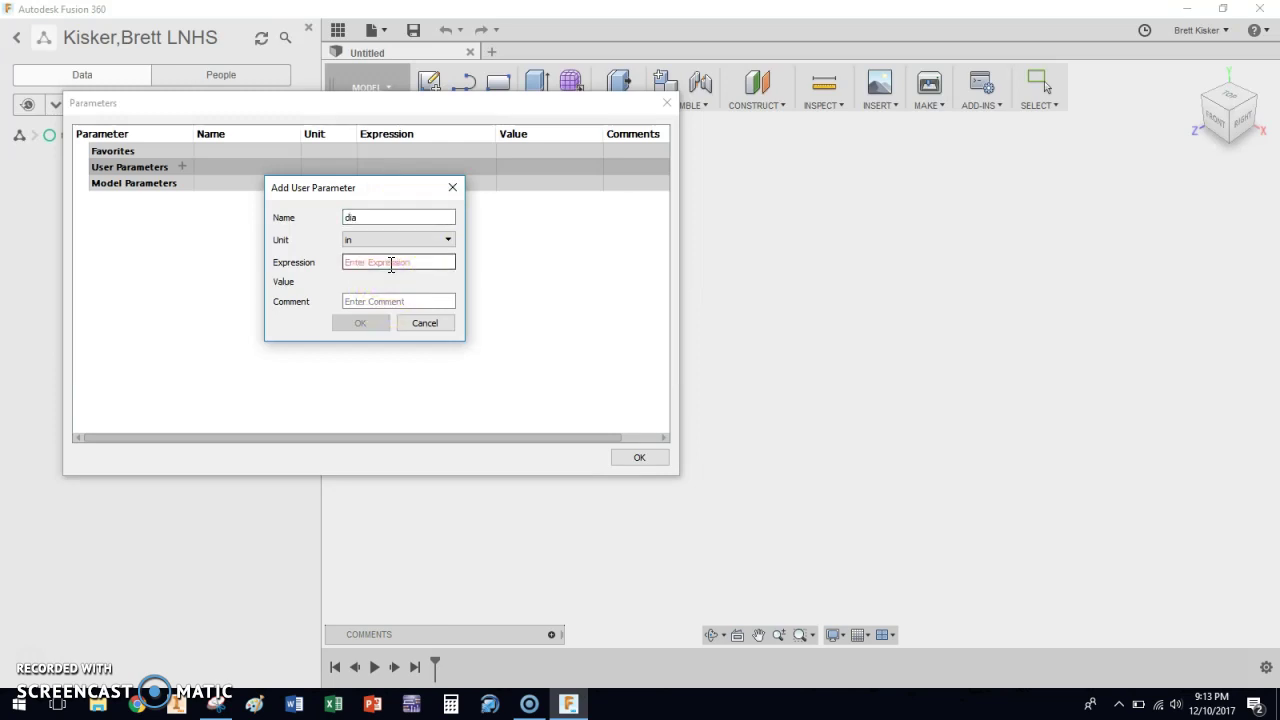
{"action": "type", "text": "1.0"}
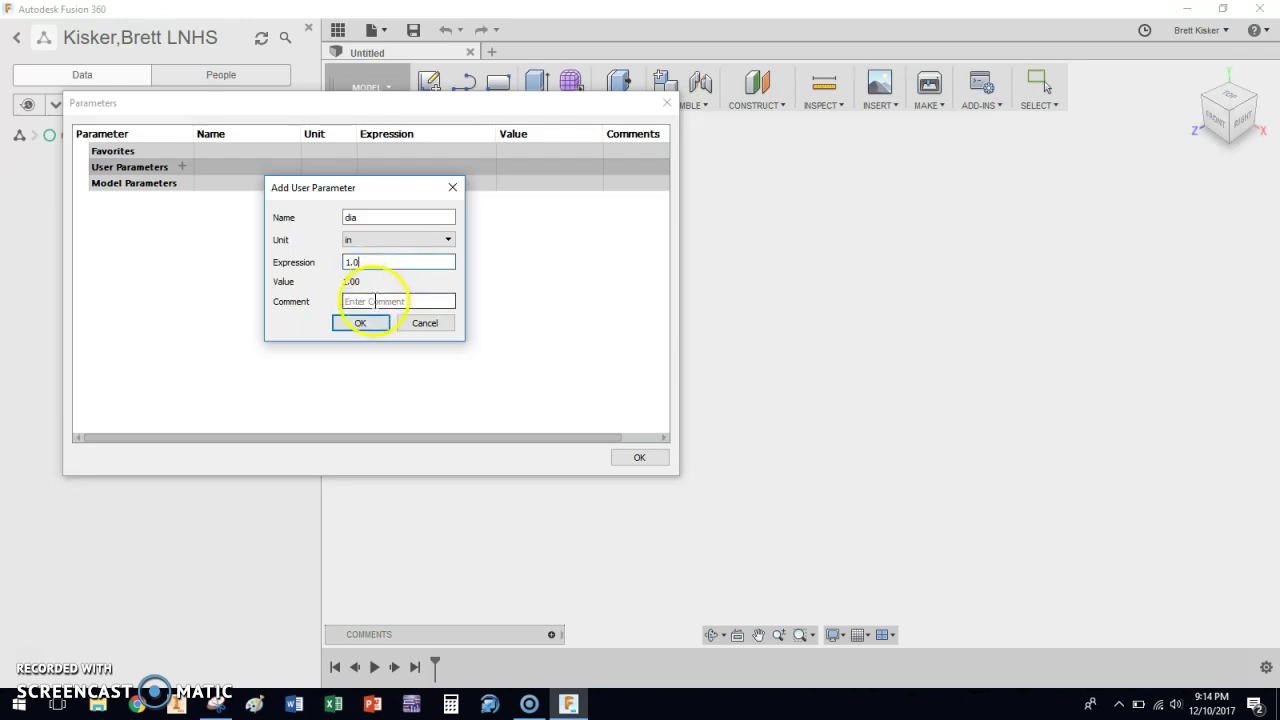
{"action": "left_click", "coordinate": [373, 301]}
{"action": "type", "text": "nominal diame"}
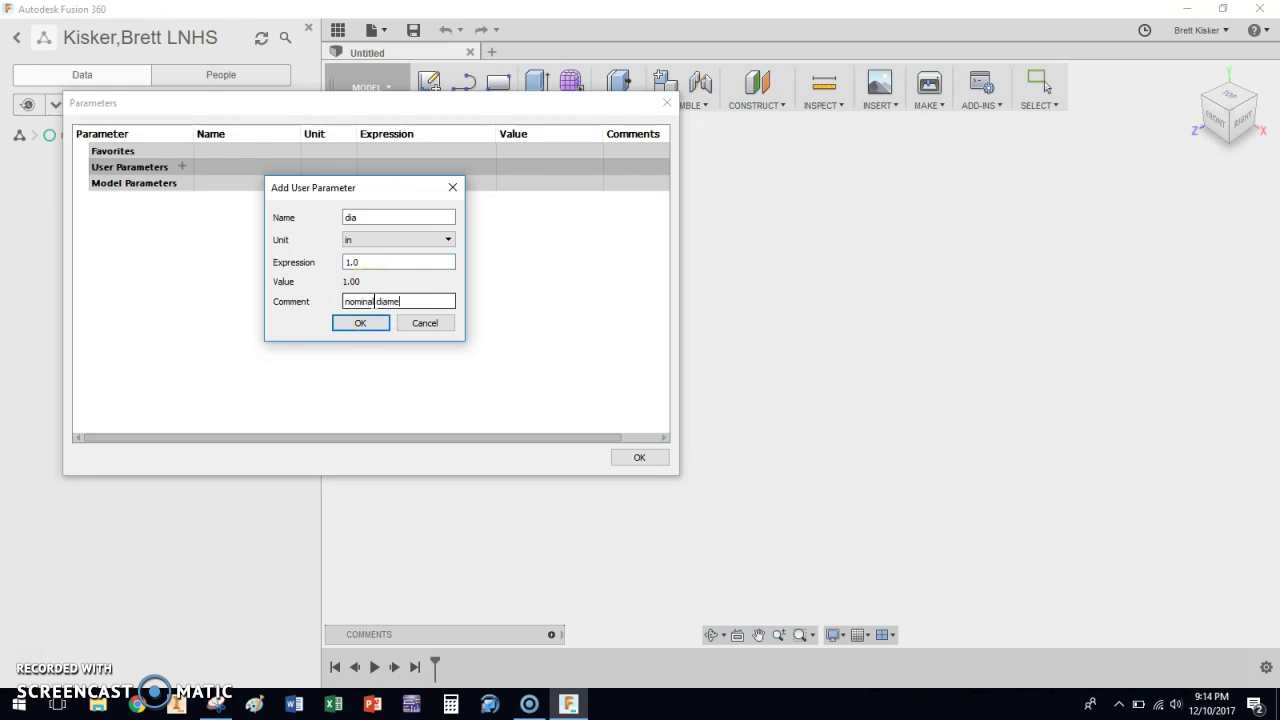
{"action": "type", "text": "ter"}
{"action": "left_click", "coordinate": [468, 274]}
Step: Underline the d = nominal diameter note on the drawing, then confirm the dia parameter
{"action": "key", "text": "alt+Tab"}
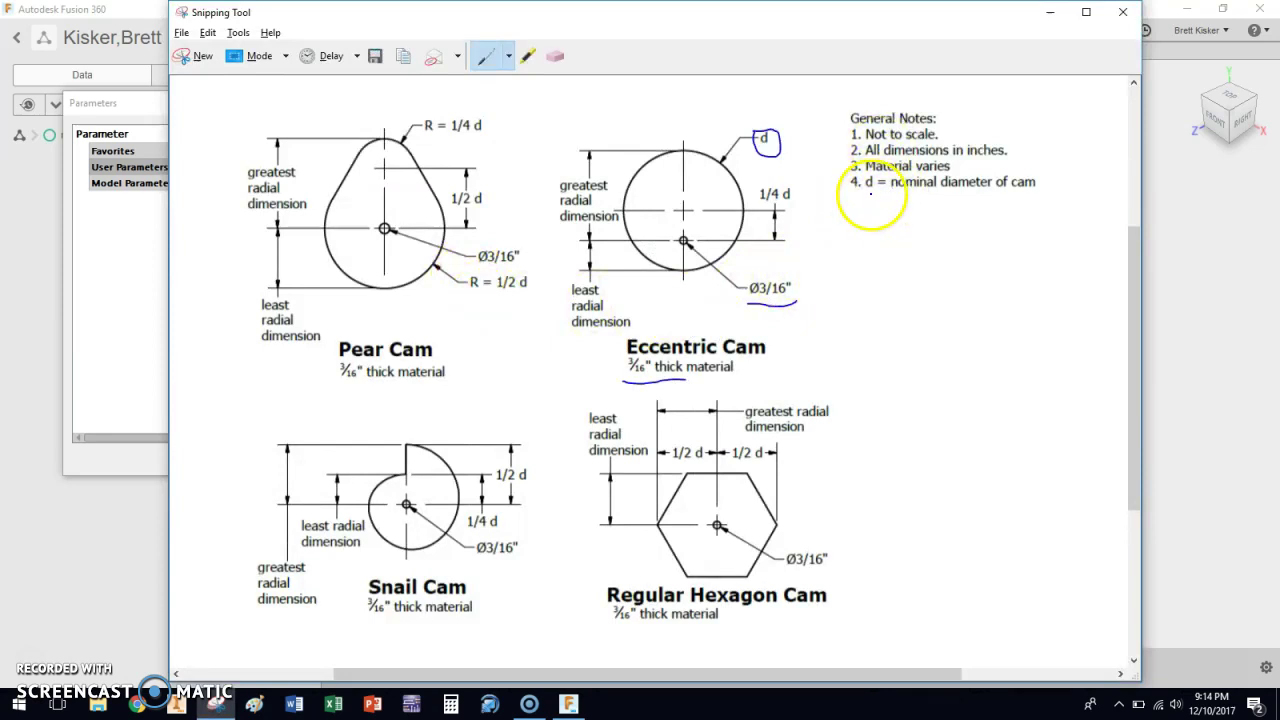
{"action": "left_click_drag", "start_coordinate": [871, 193], "coordinate": [1037, 194]}
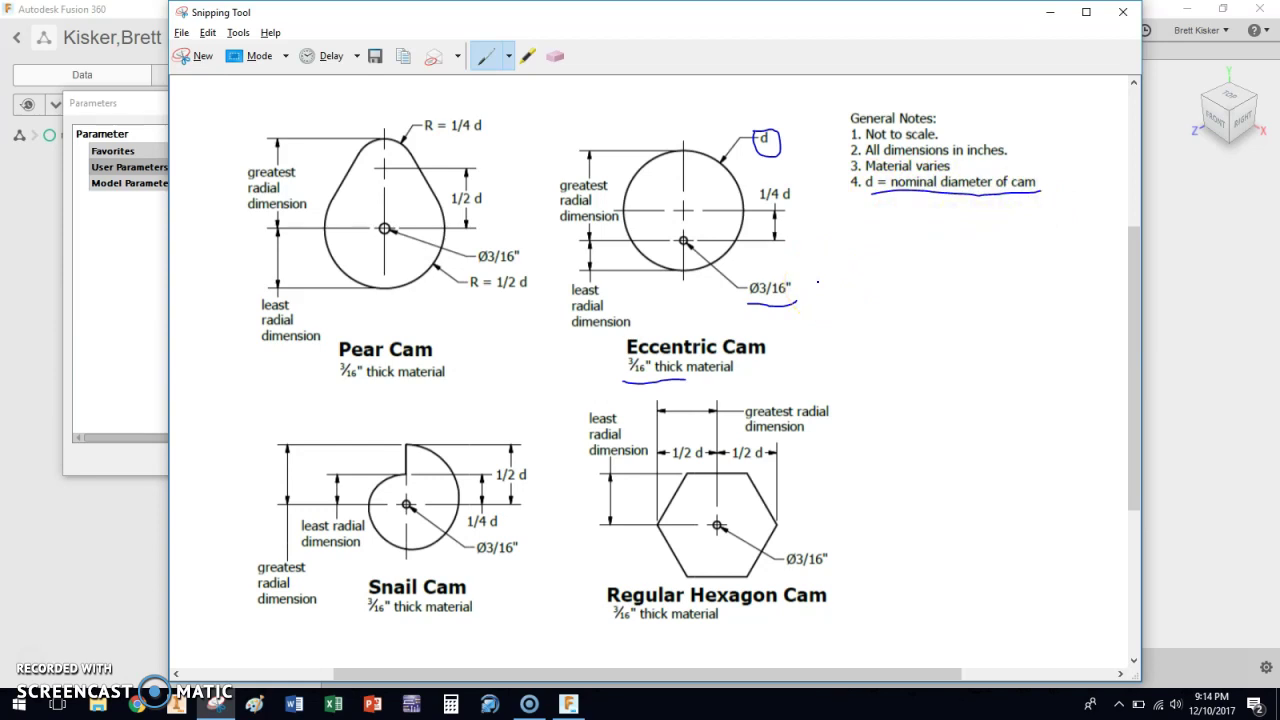
{"action": "key", "text": "alt+Tab"}
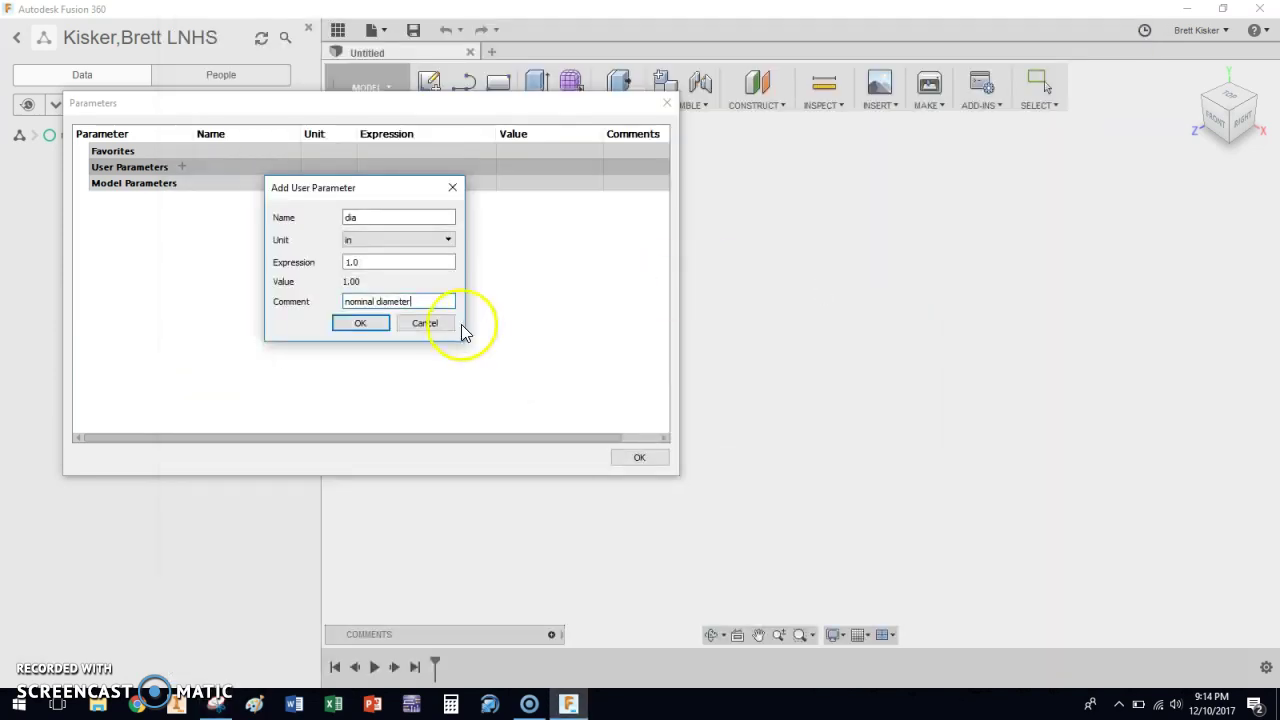
{"action": "left_click", "coordinate": [362, 324]}
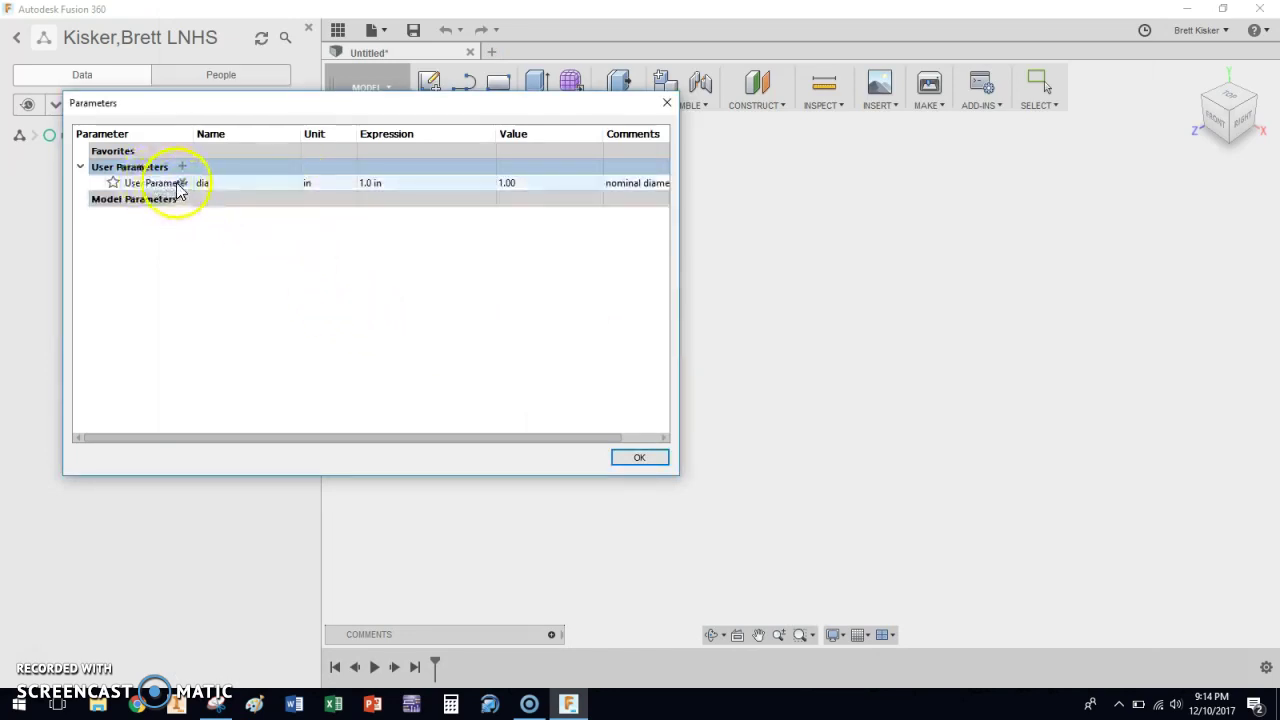
Step: Add user parameter hole with expression 3/16 and comment 'hole for axle'
{"action": "left_click_drag", "start_coordinate": [196, 134], "coordinate": [208, 136]}
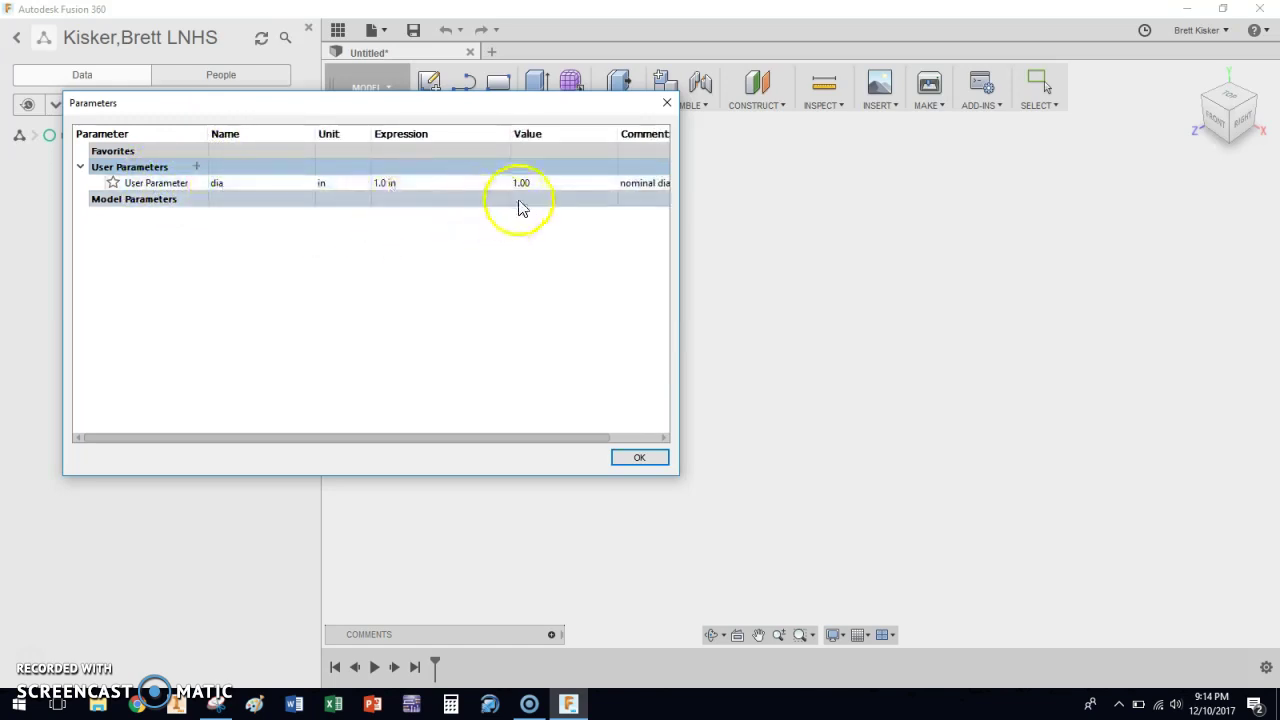
{"action": "left_click_drag", "start_coordinate": [616, 134], "coordinate": [560, 134]}
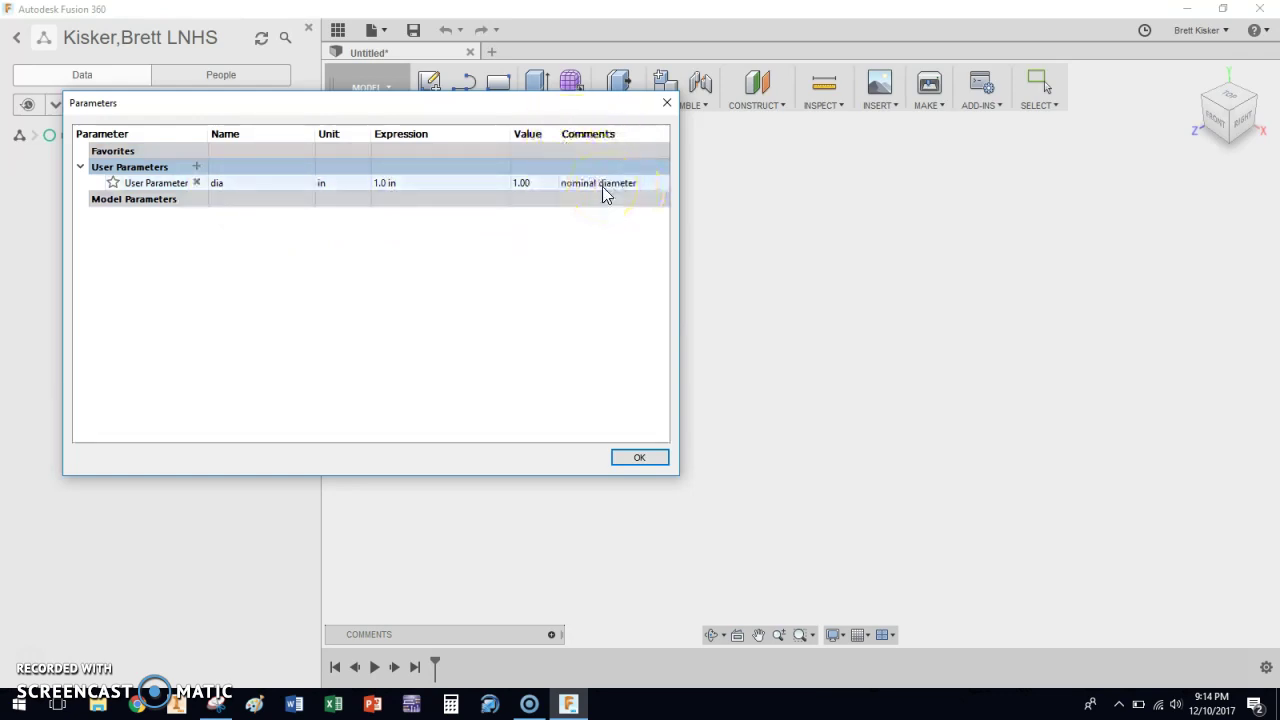
{"action": "left_click", "coordinate": [196, 167]}
{"action": "type", "text": "ho"}
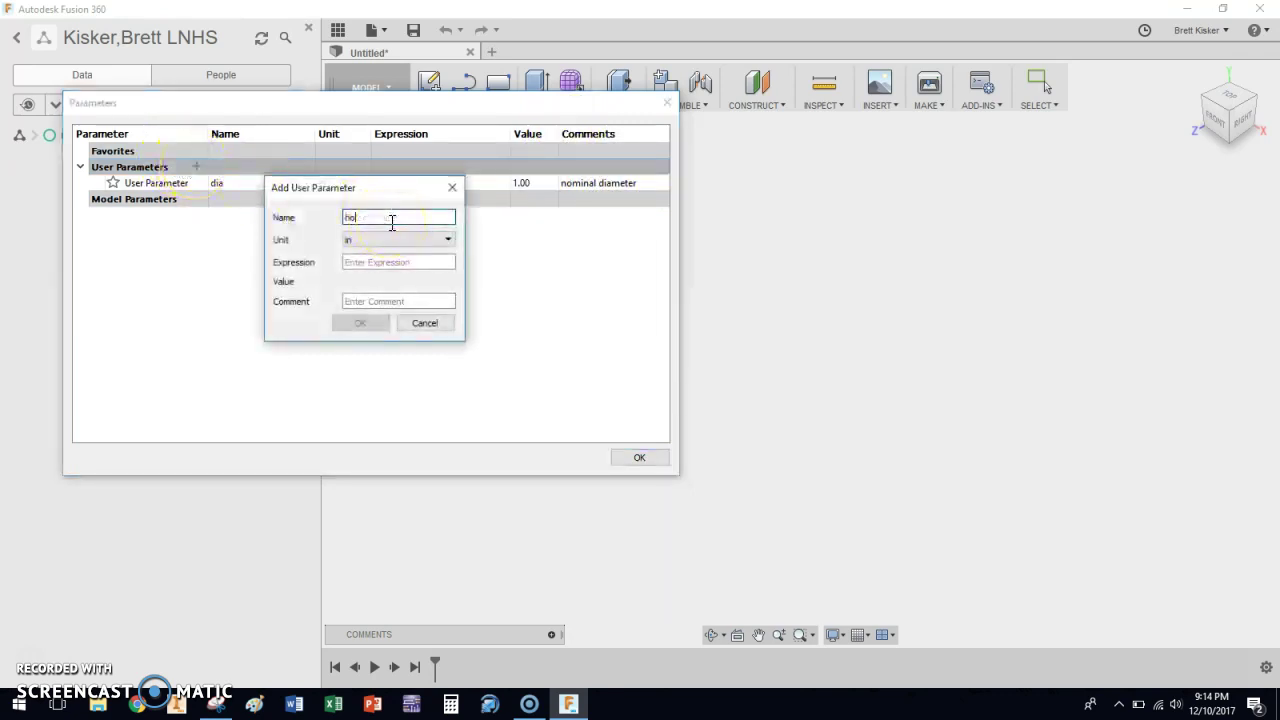
{"action": "type", "text": "le"}
{"action": "key", "text": "Tab"}
{"action": "key", "text": "Tab"}
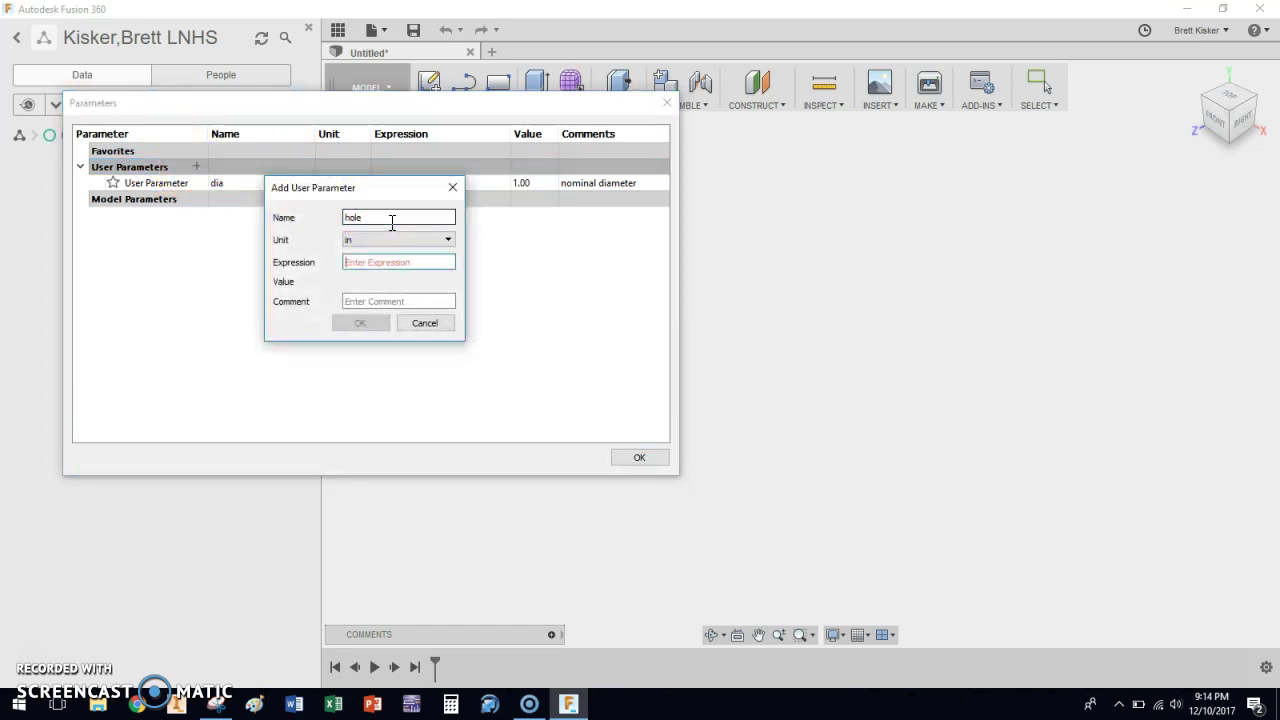
{"action": "type", "text": "3/16"}
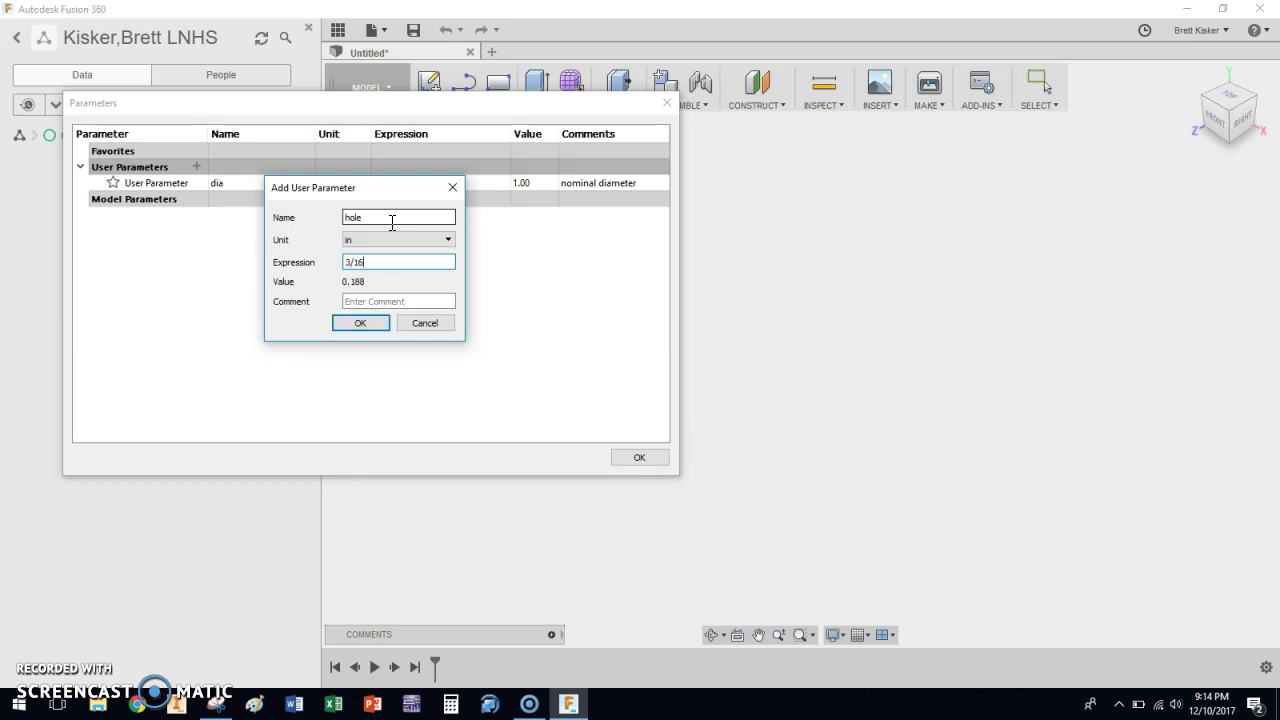
{"action": "key", "text": "Tab"}
{"action": "key", "text": "Tab"}
{"action": "type", "text": "hole for axle"}
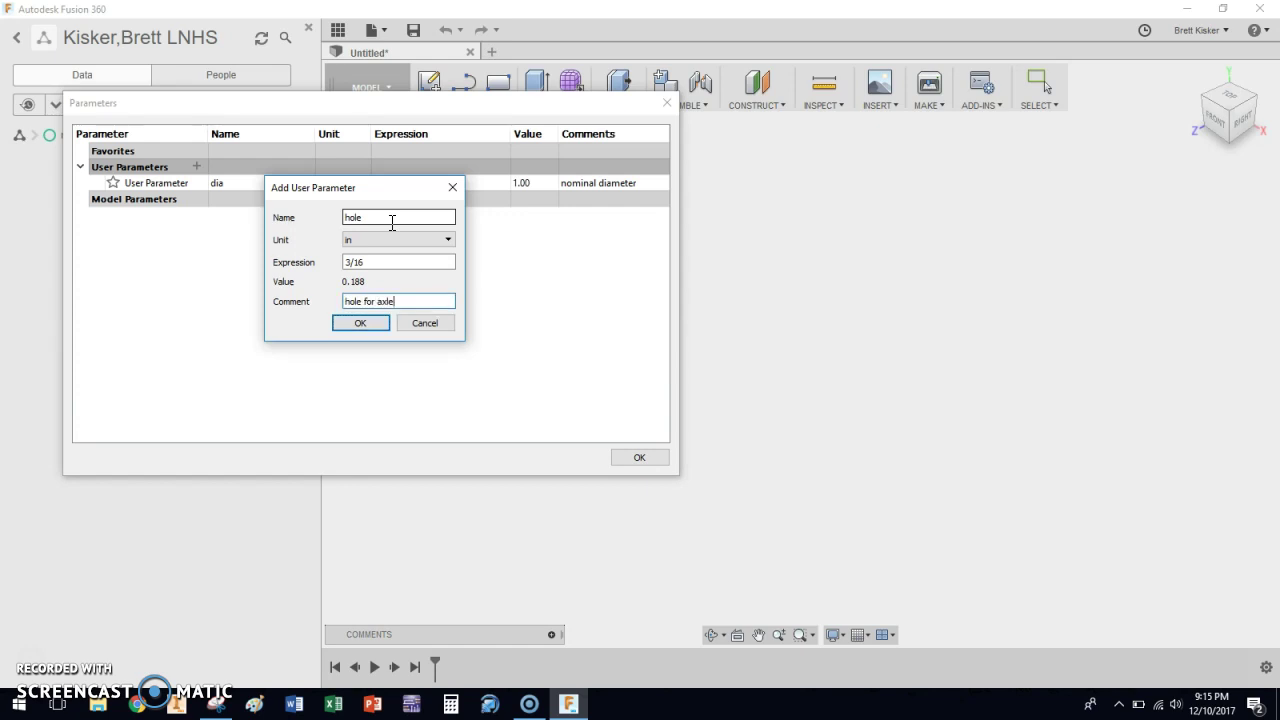
{"action": "key", "text": "Return"}
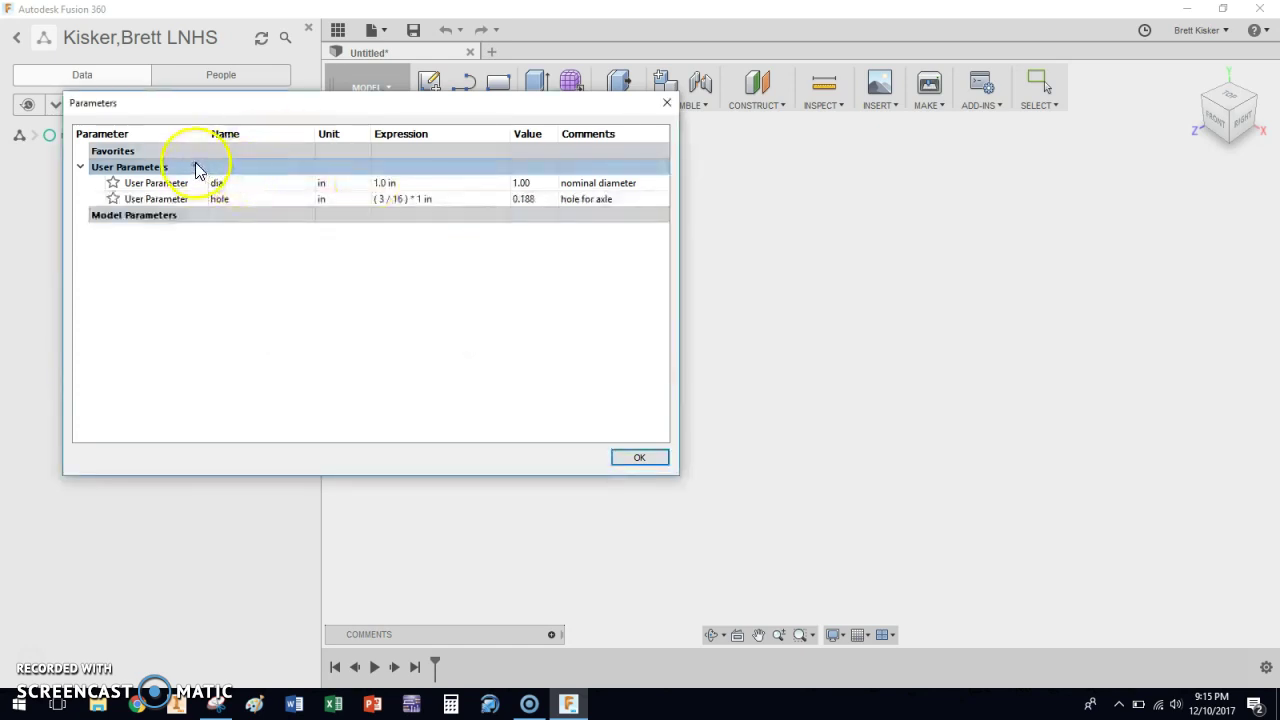
Step: Add user parameter thick with expression 3/16 and comment 'cam thickness'
{"action": "left_click", "coordinate": [197, 168]}
{"action": "type", "text": "thick"}
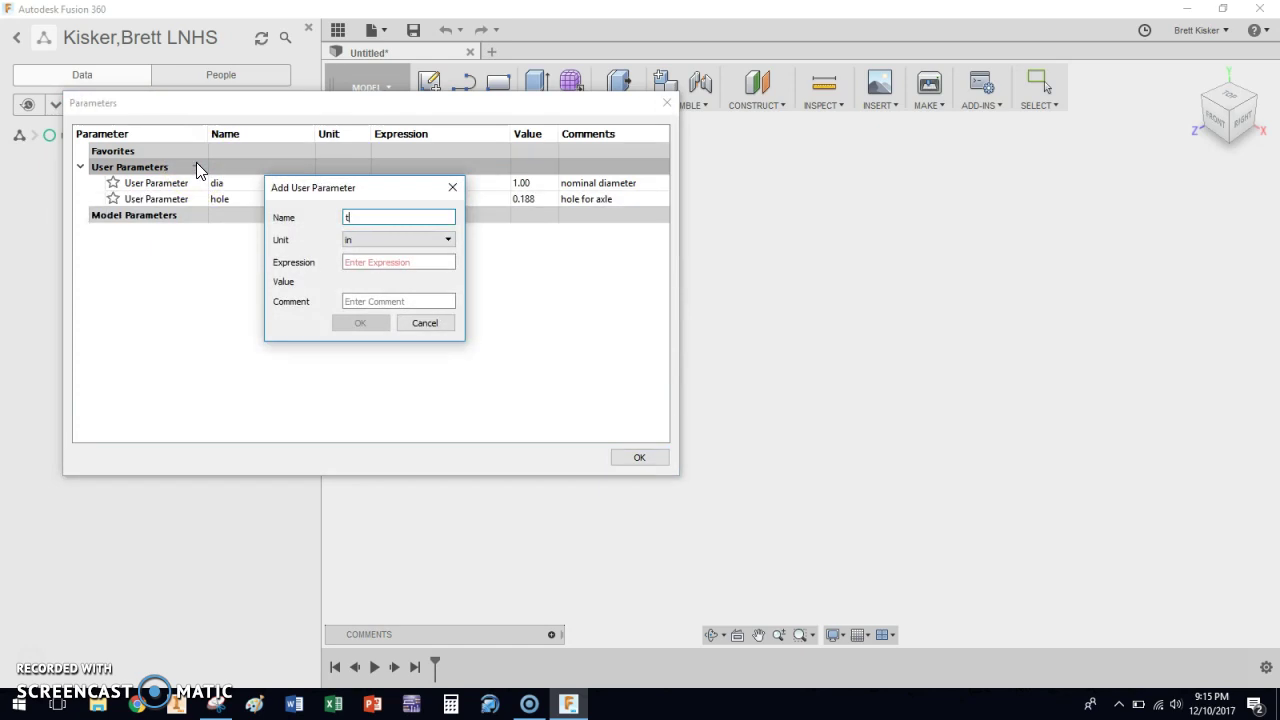
{"action": "key", "text": "Tab"}
{"action": "key", "text": "Tab"}
{"action": "type", "text": "3/16"}
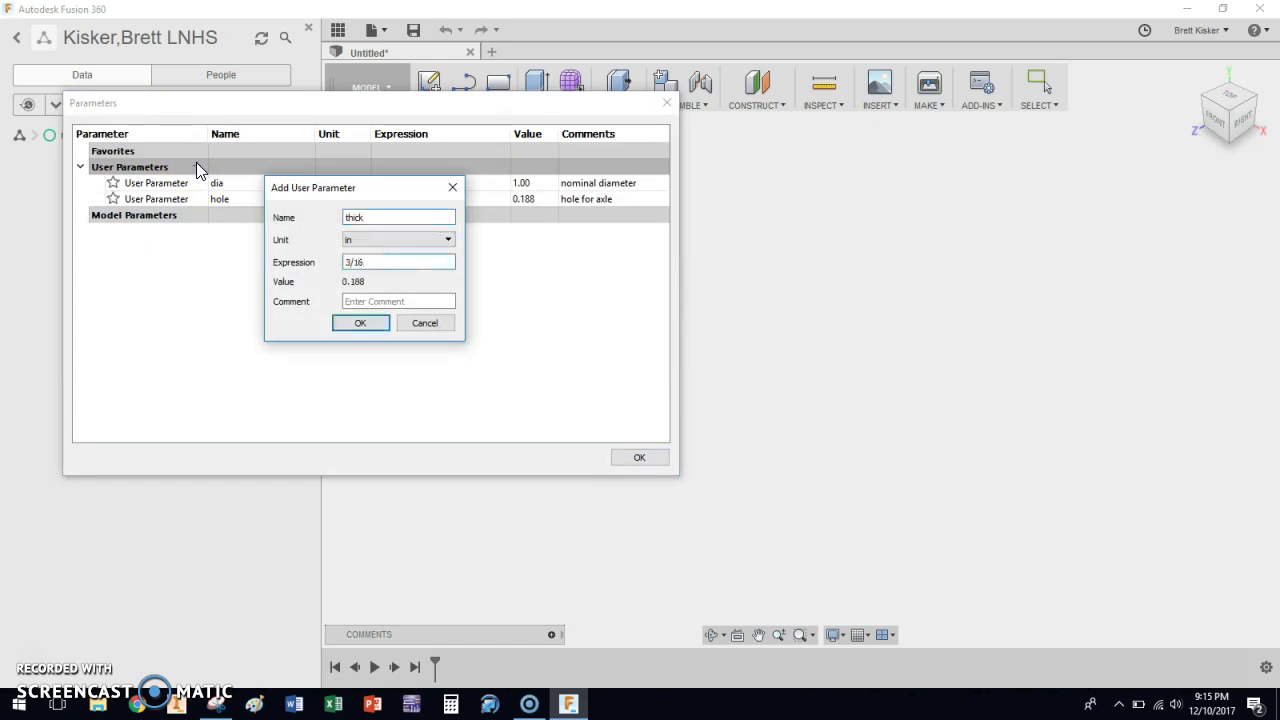
{"action": "key", "text": "Tab"}
{"action": "type", "text": "cam thi"}
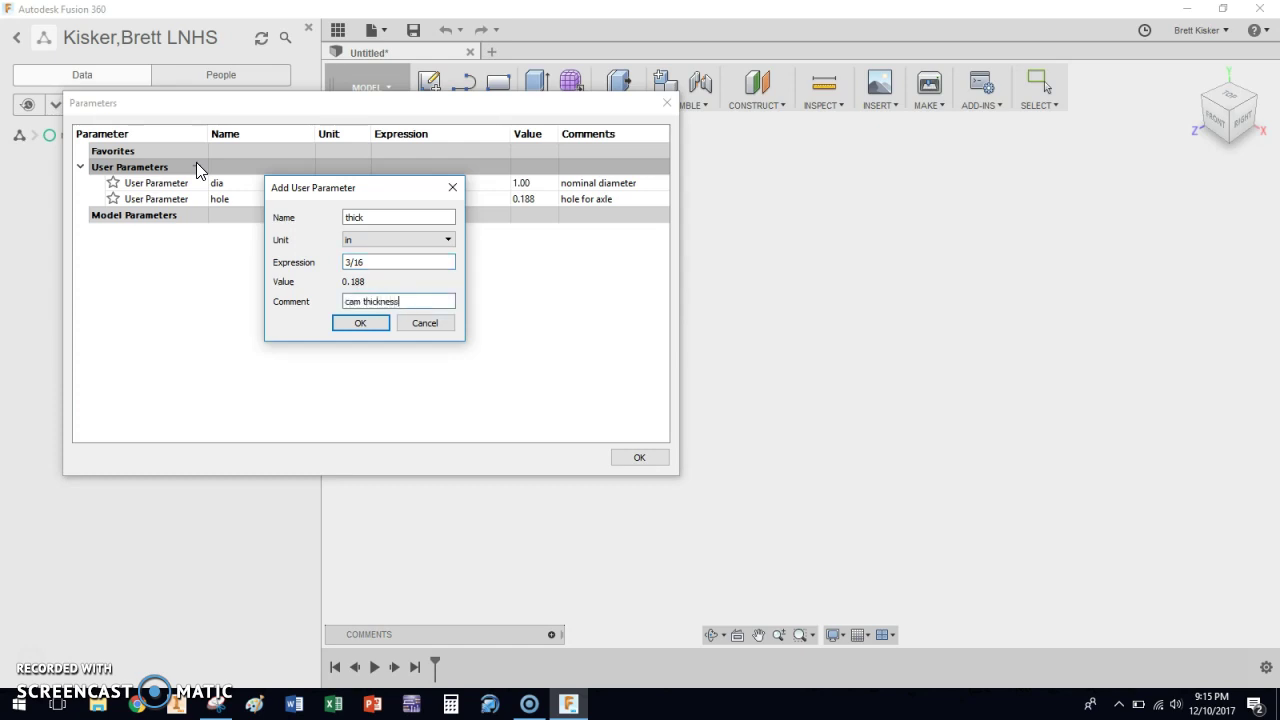
{"action": "key", "text": "Return"}
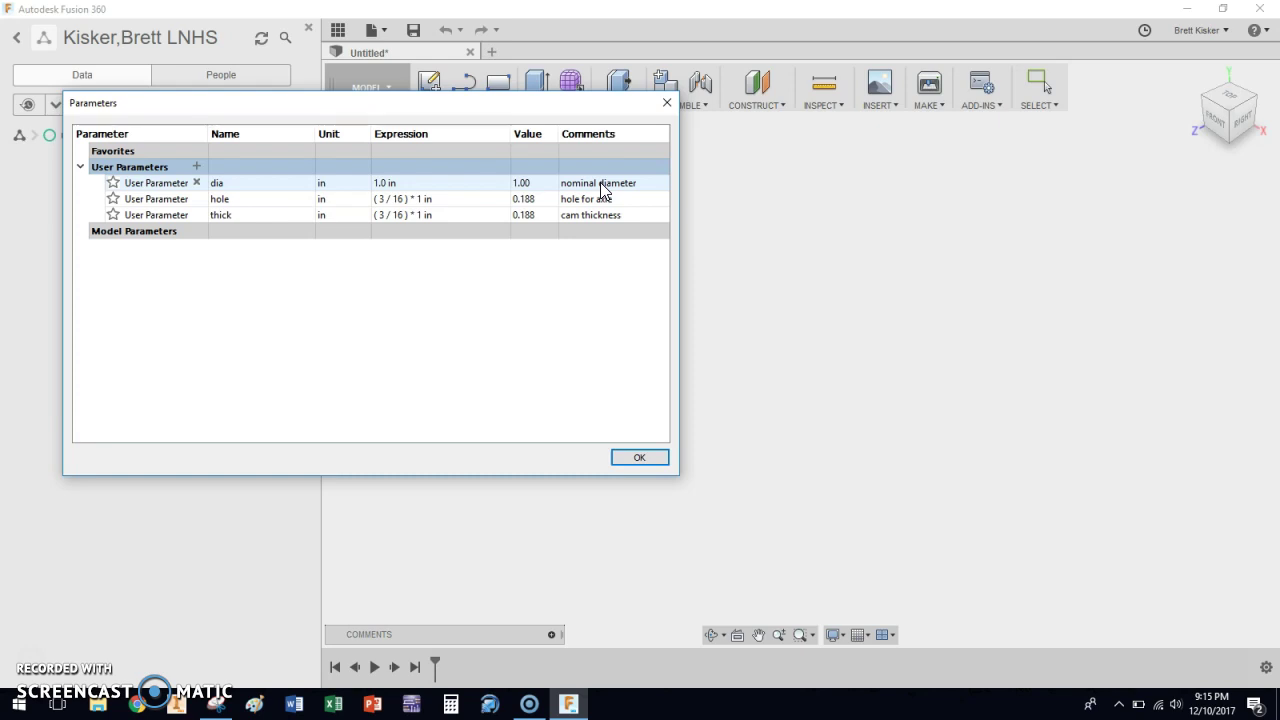
Step: Close the parameters and start a new sketch on the front plane
{"action": "left_click", "coordinate": [639, 458]}
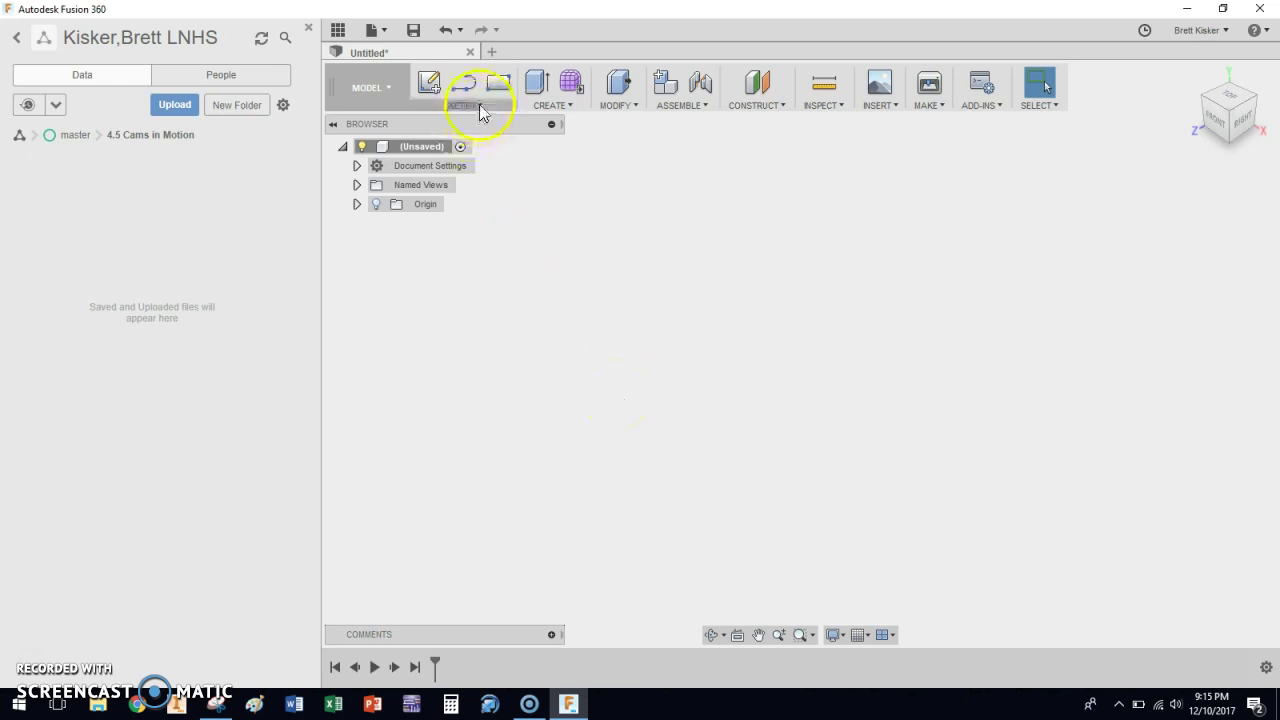
{"action": "left_click", "coordinate": [428, 86]}
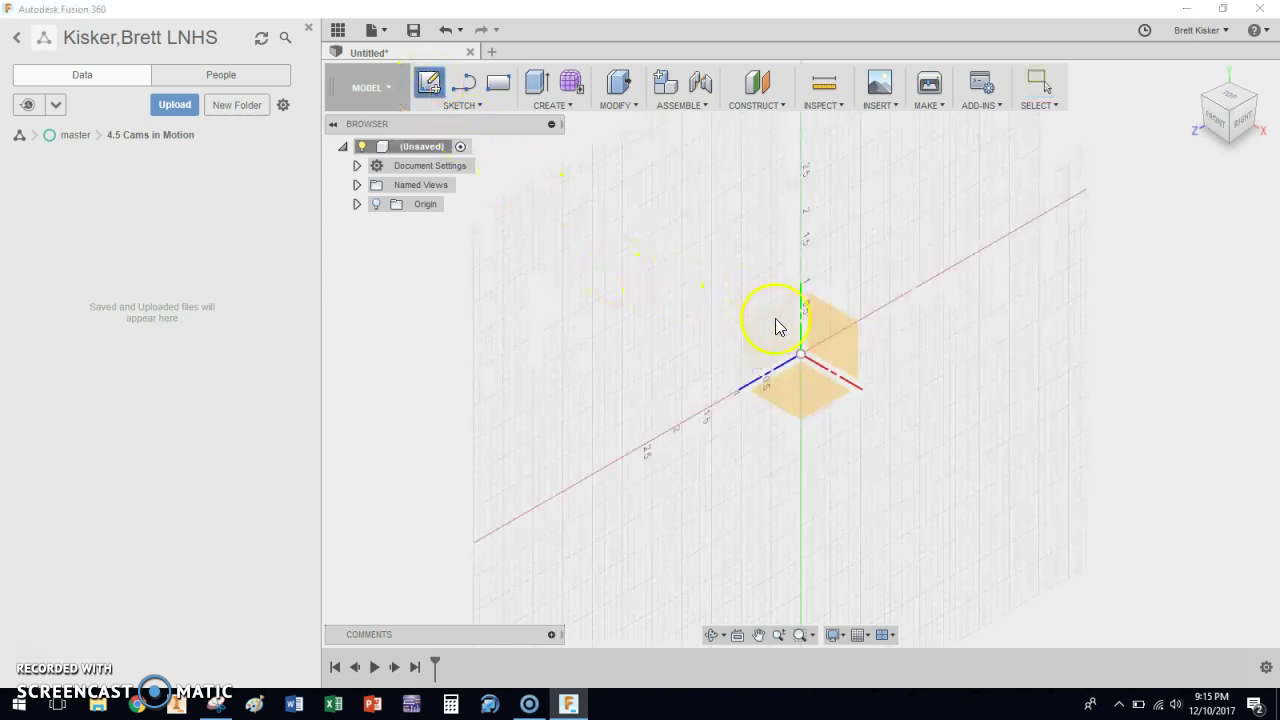
{"action": "left_click", "coordinate": [841, 330]}
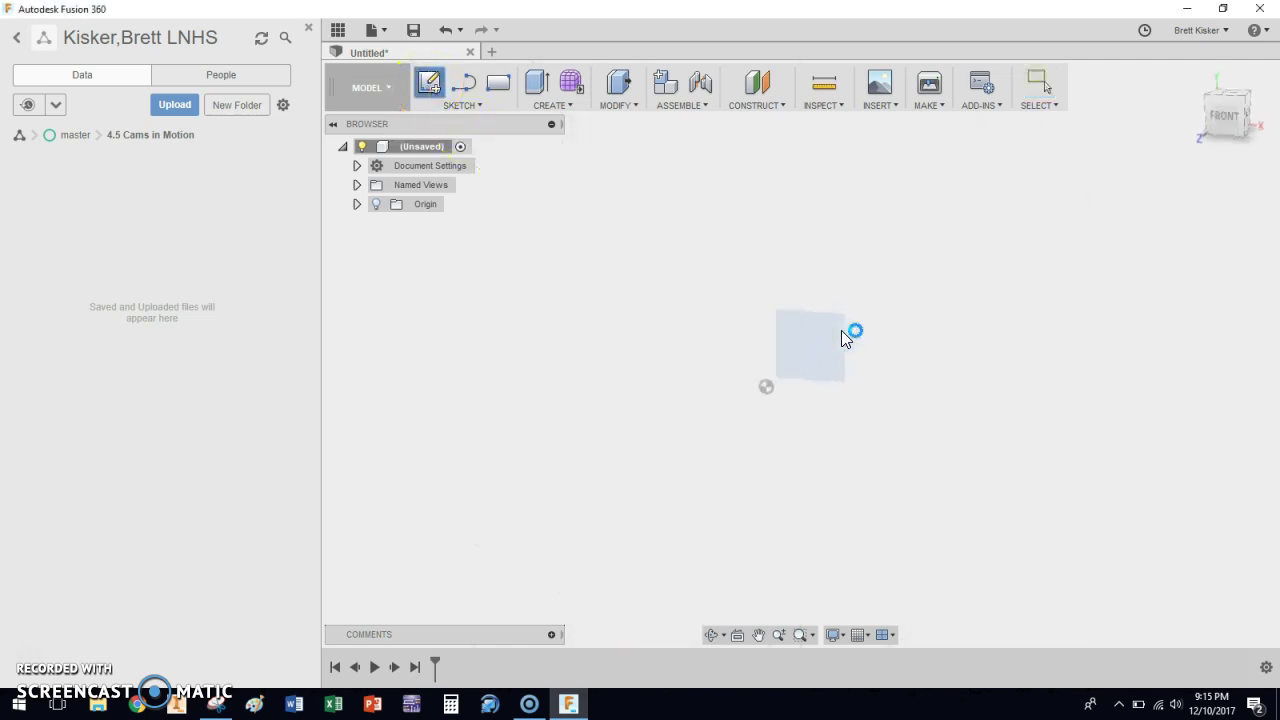
Step: Draw an origin-centred circle whose diameter is set to the dia parameter
{"action": "key", "text": "c"}
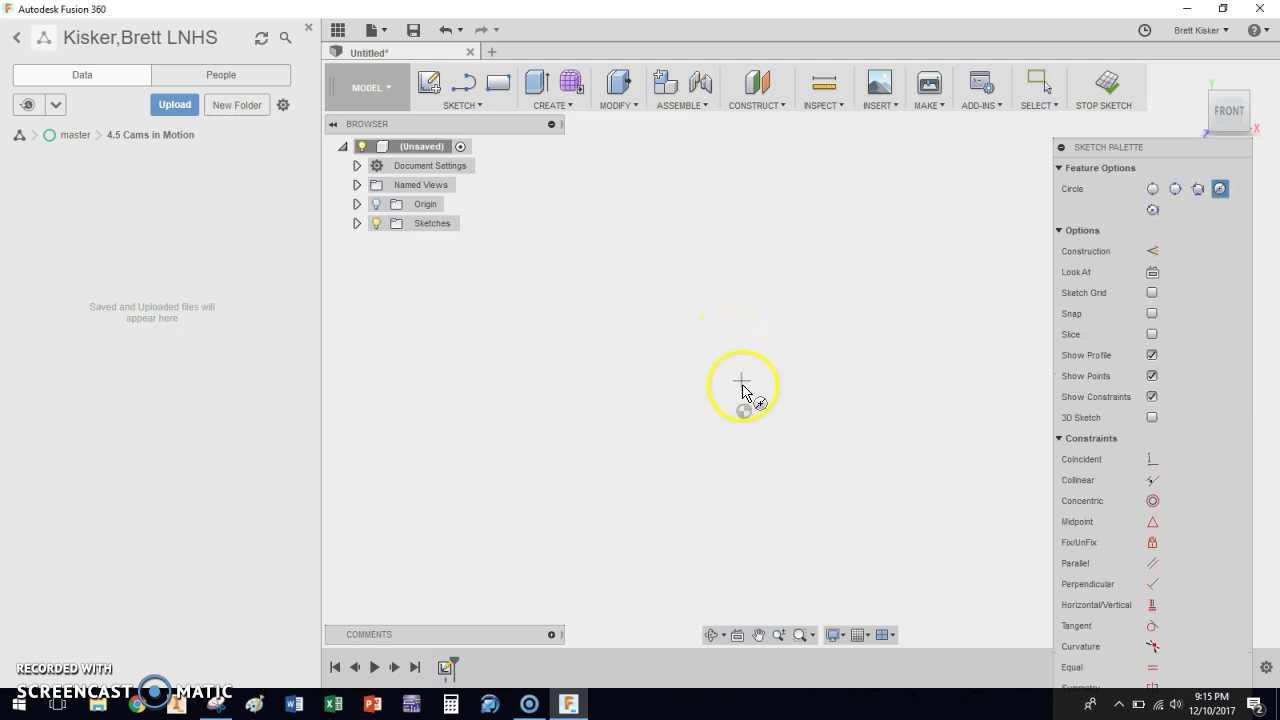
{"action": "left_click", "coordinate": [745, 418]}
{"action": "left_click_drag", "start_coordinate": [748, 428], "coordinate": [778, 548]}
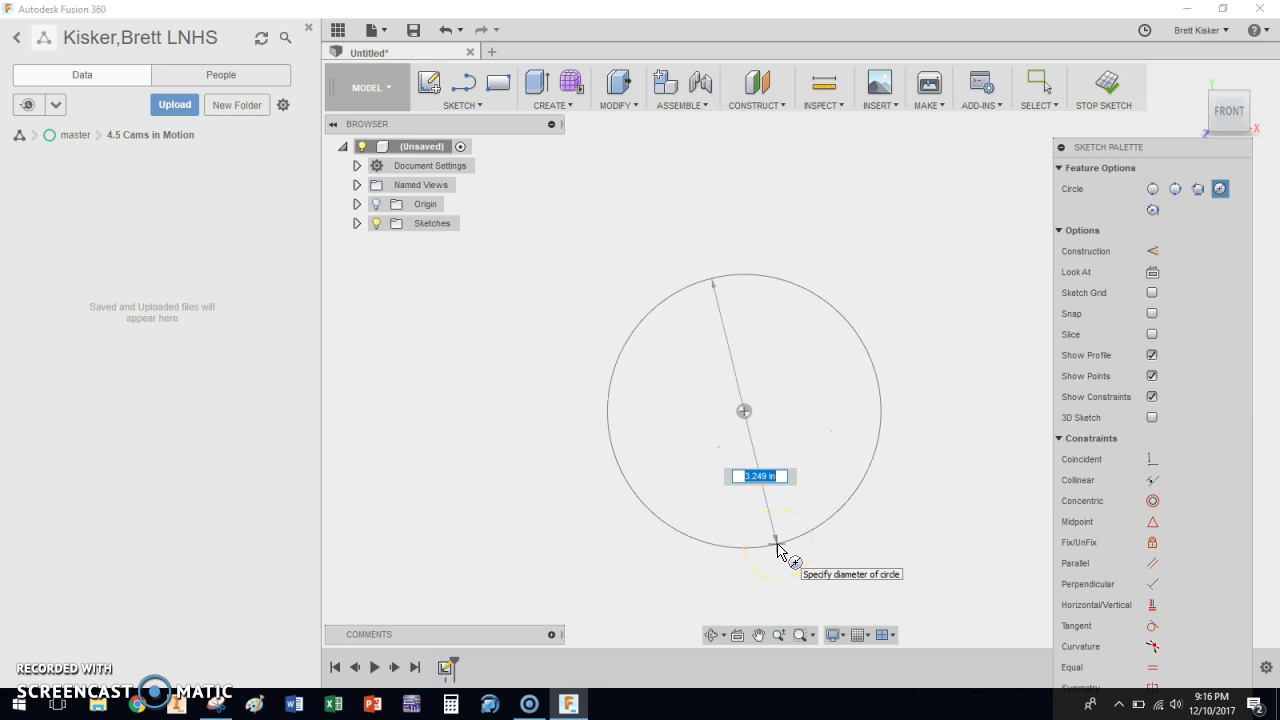
{"action": "type", "text": "dia"}
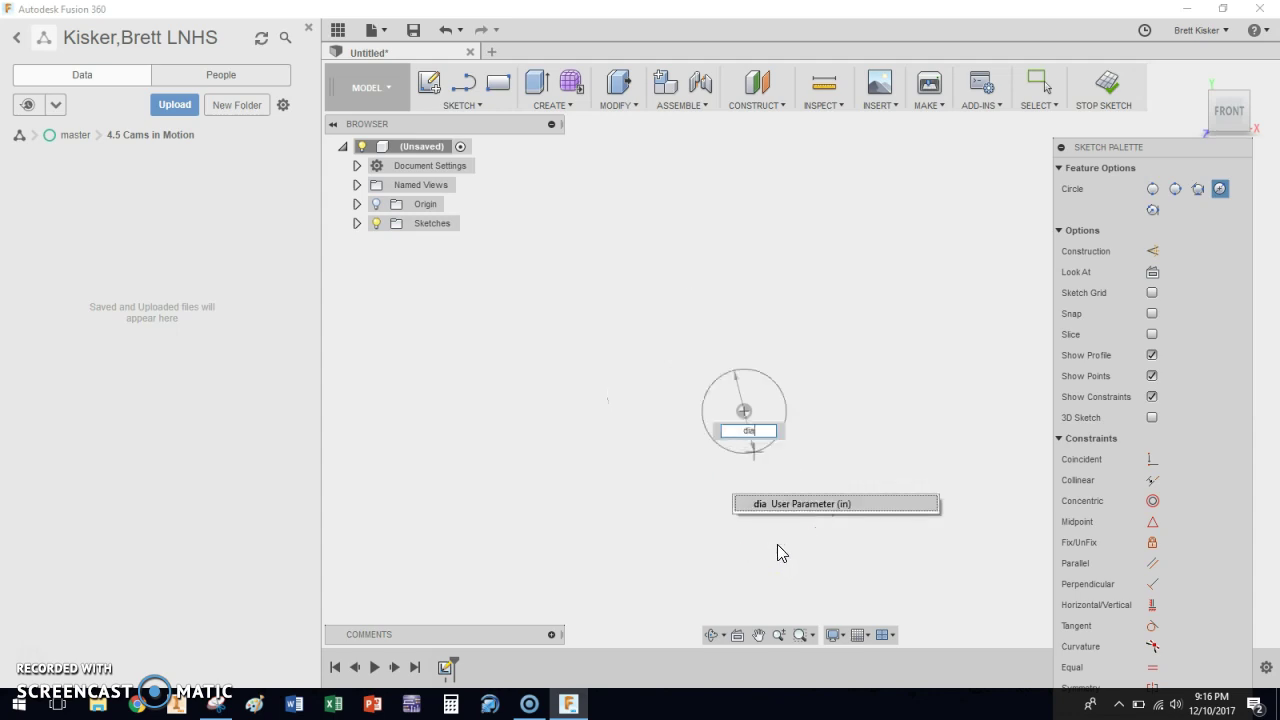
{"action": "left_click", "coordinate": [757, 504]}
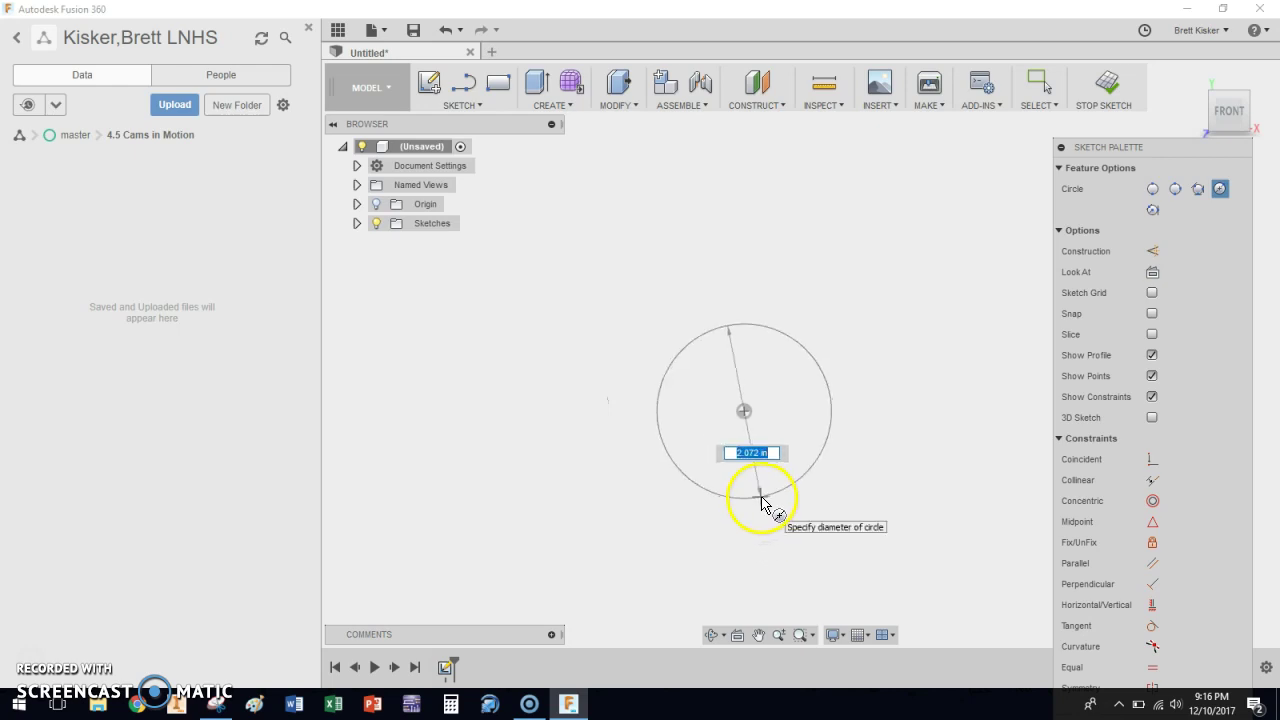
{"action": "type", "text": "dia"}
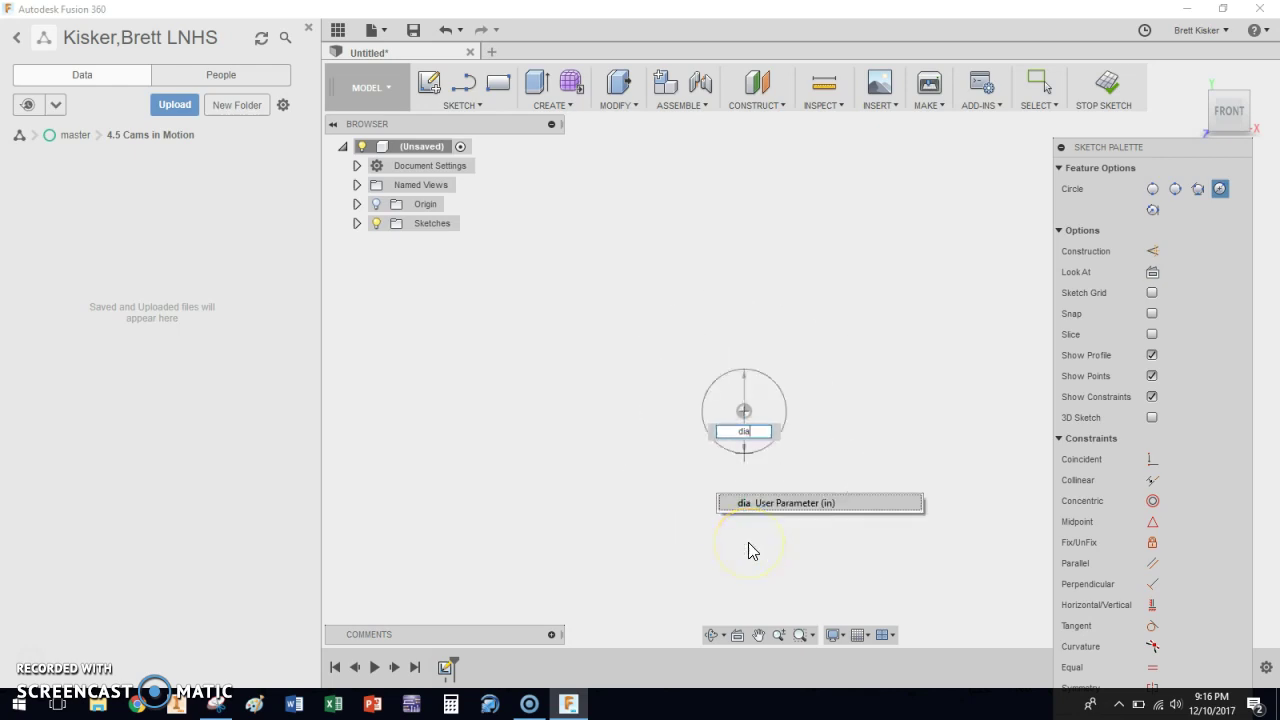
{"action": "left_click", "coordinate": [748, 542]}
{"action": "key", "text": "Tab"}
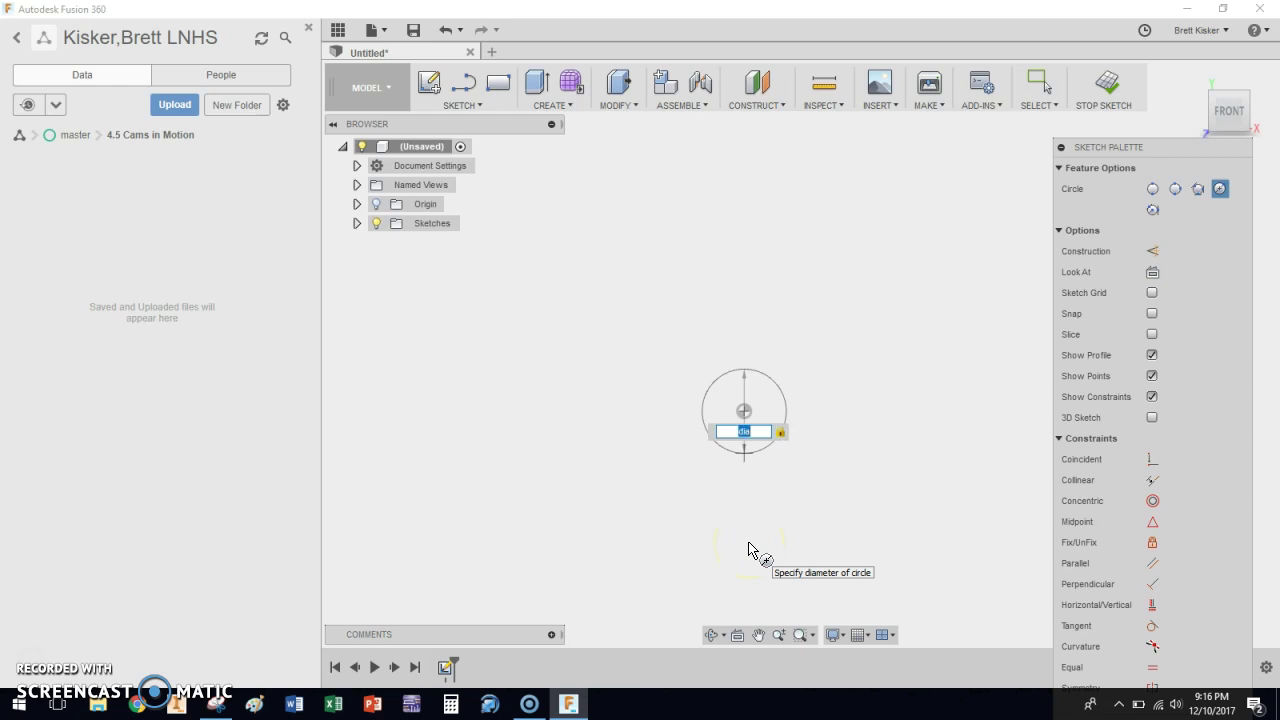
{"action": "key", "text": "Return"}
{"action": "key", "text": "Escape"}
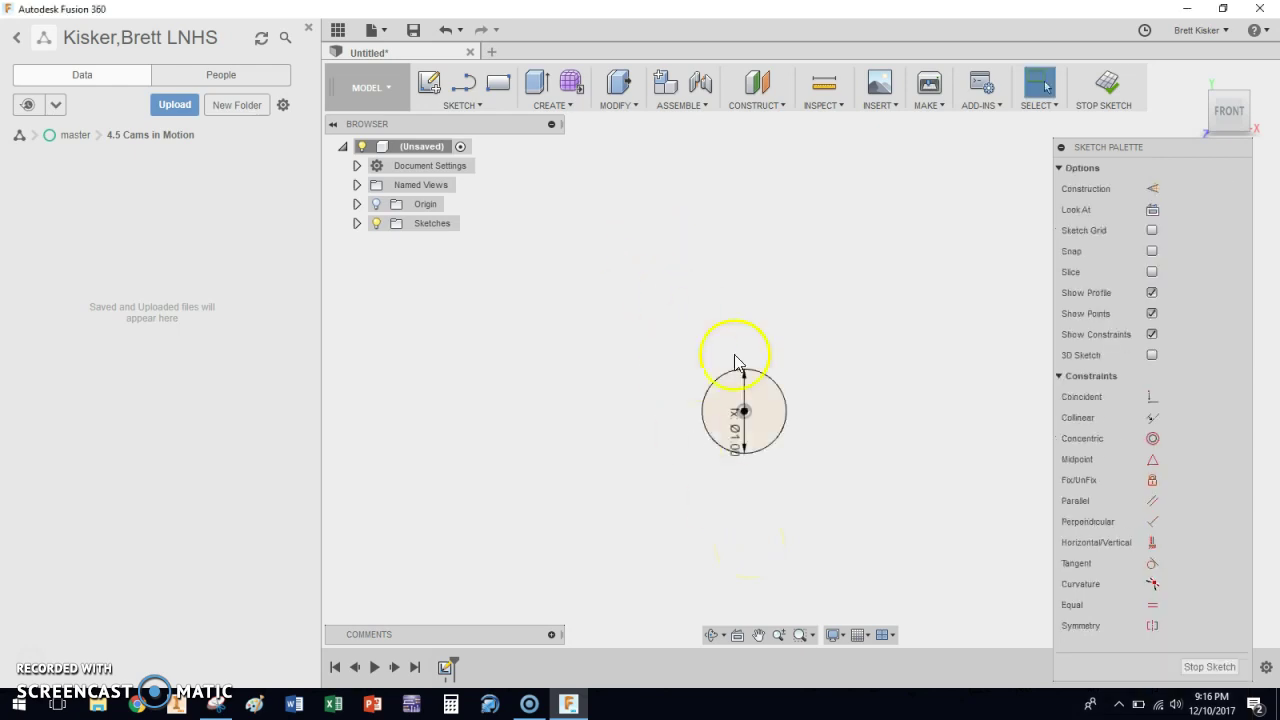
Step: Move the Ø1.00 dimension to a diagonal position and confirm dia drives it
{"action": "scroll", "coordinate": [750, 425], "scroll_direction": "up", "scroll_amount": 5}
{"action": "middle_click_drag", "start_coordinate": [739, 417], "coordinate": [667, 420]}
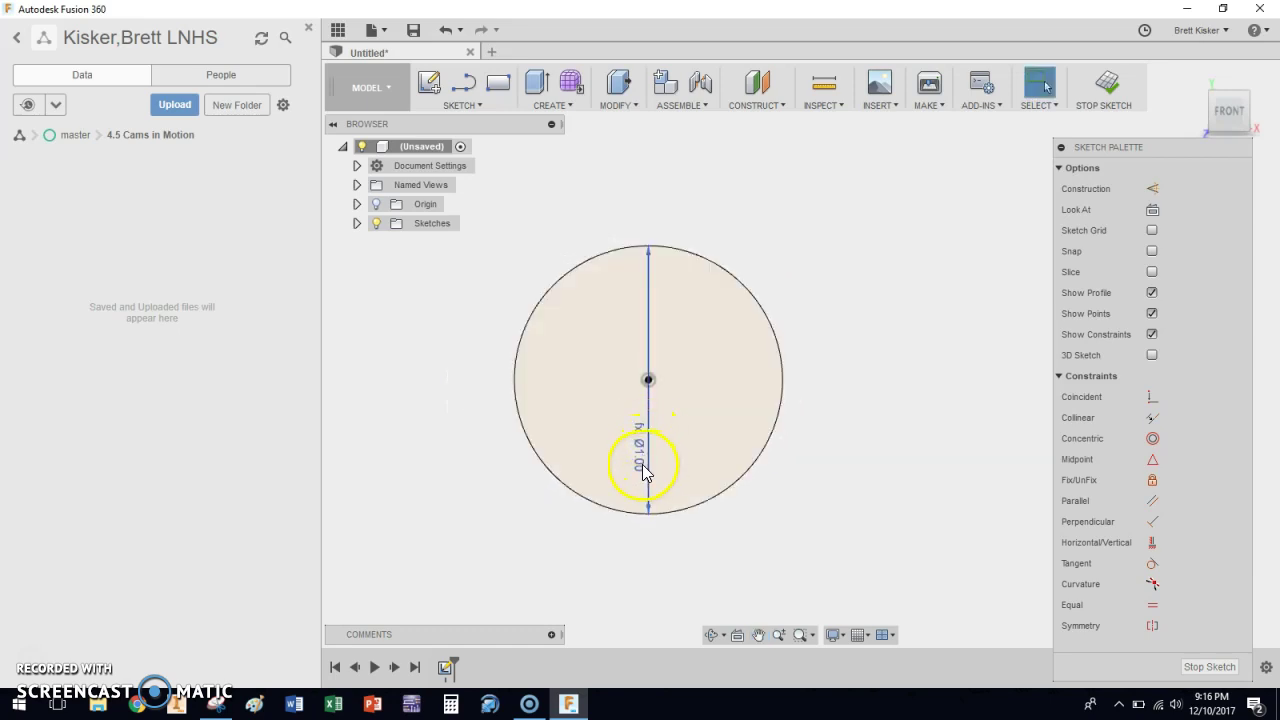
{"action": "left_click_drag", "start_coordinate": [643, 467], "coordinate": [832, 494]}
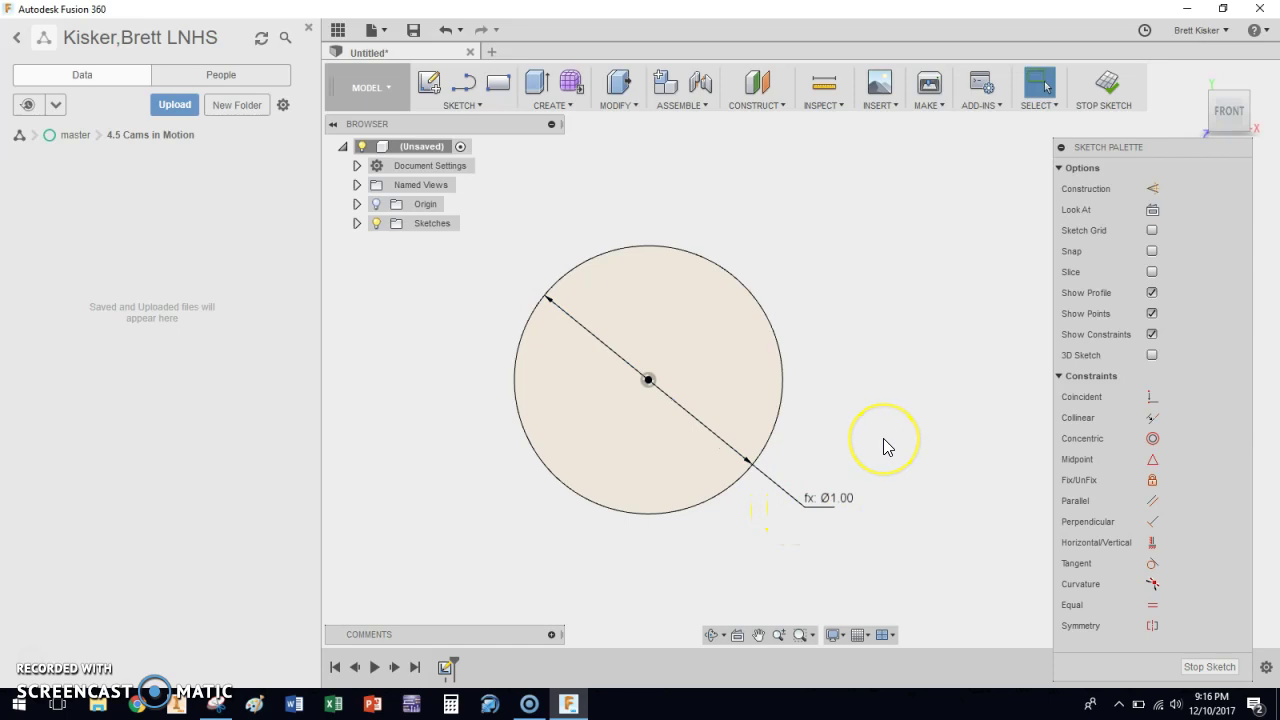
{"action": "left_click", "coordinate": [820, 529]}
{"action": "left_click", "coordinate": [846, 503]}
{"action": "left_click", "coordinate": [794, 455]}
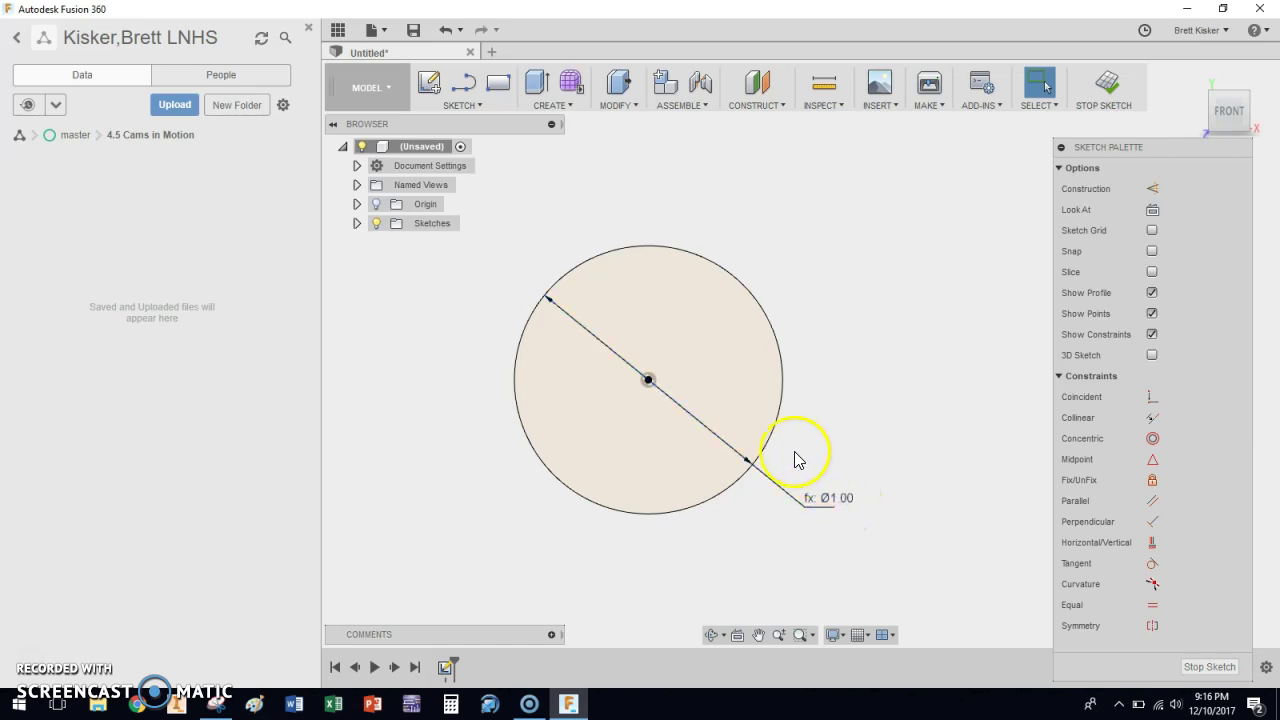
Step: Begin a line at the circle's centre, marking the 1/4 d offset and cam centre on the drawing
{"action": "key", "text": "l"}
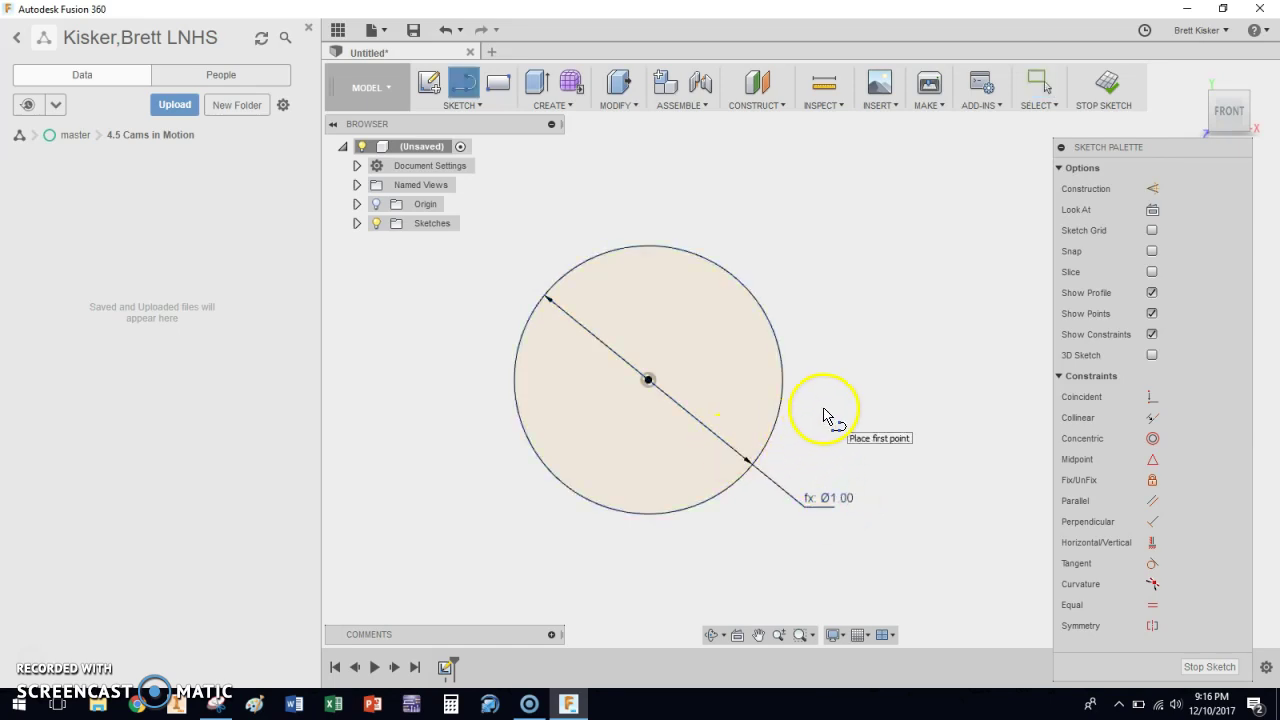
{"action": "left_click", "coordinate": [649, 381]}
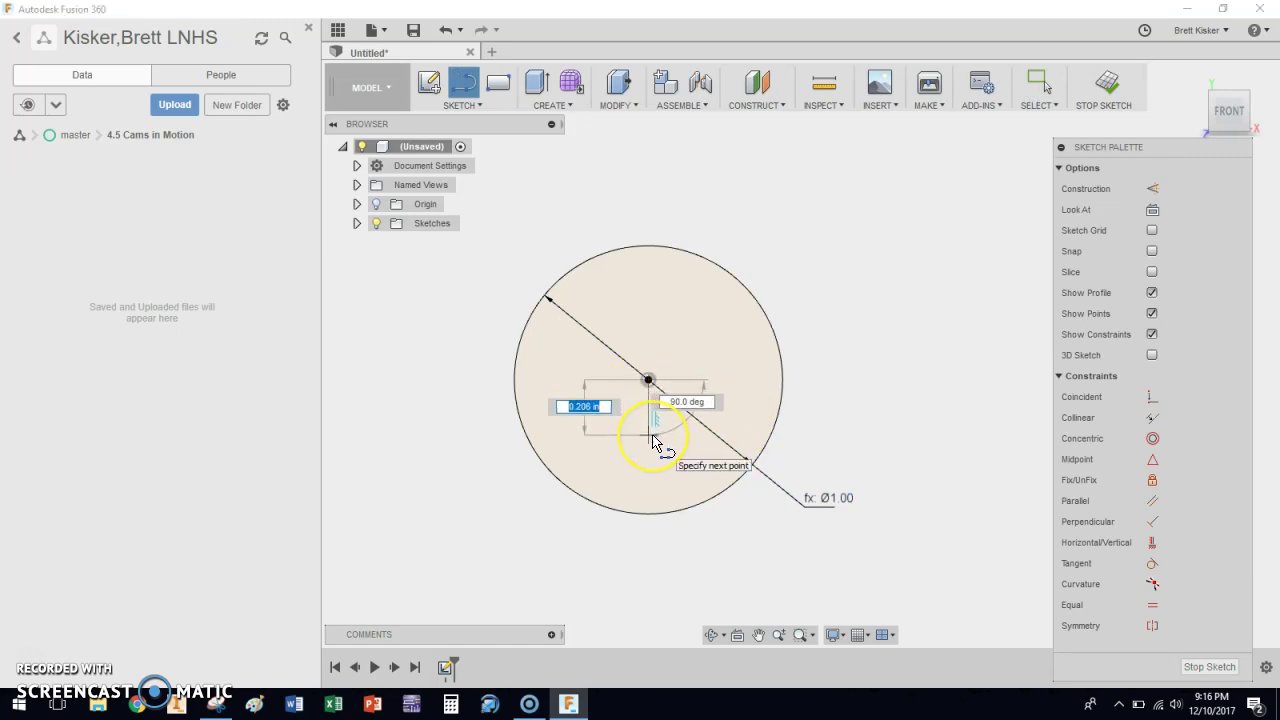
{"action": "key", "text": "alt+Tab"}
{"action": "mouse_move", "coordinate": [768, 182]}
{"action": "left_mouse_down"}
{"action": "mouse_move", "coordinate": [757, 188]}
{"action": "mouse_move", "coordinate": [771, 207]}
{"action": "mouse_move", "coordinate": [800, 194]}
{"action": "mouse_move", "coordinate": [777, 184]}
{"action": "left_mouse_up"}
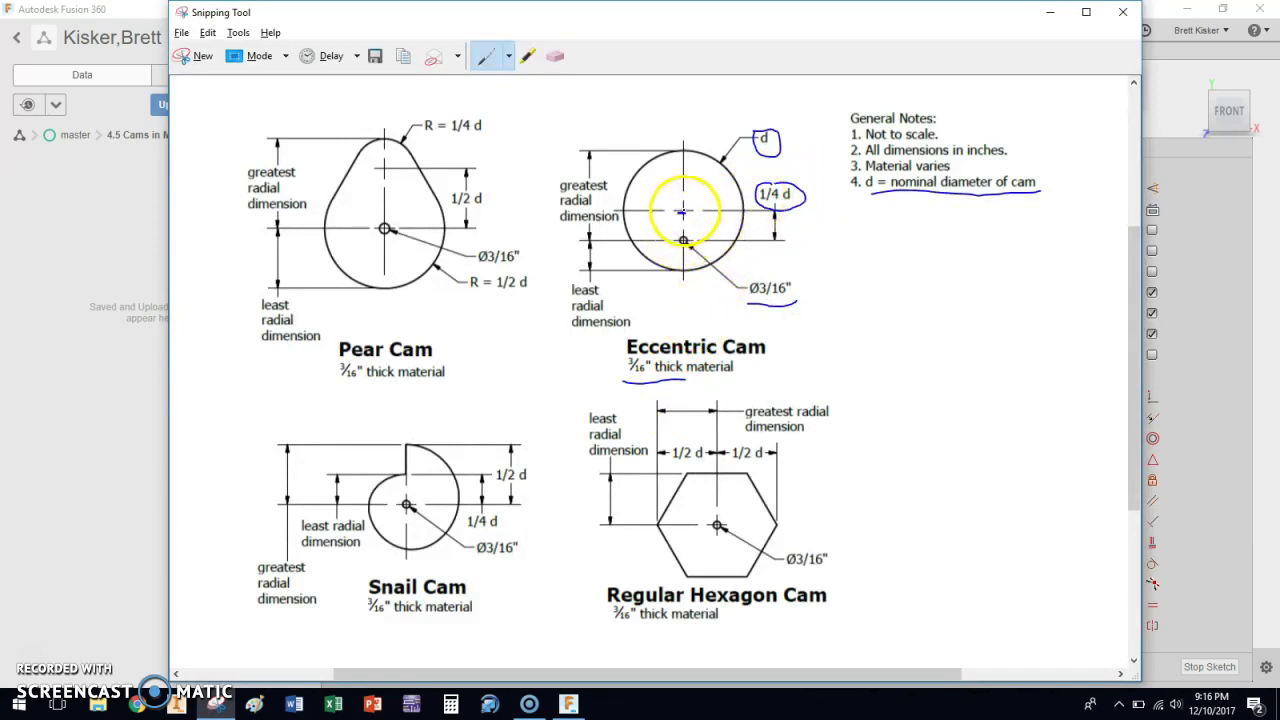
{"action": "left_click_drag", "start_coordinate": [677, 212], "coordinate": [688, 212]}
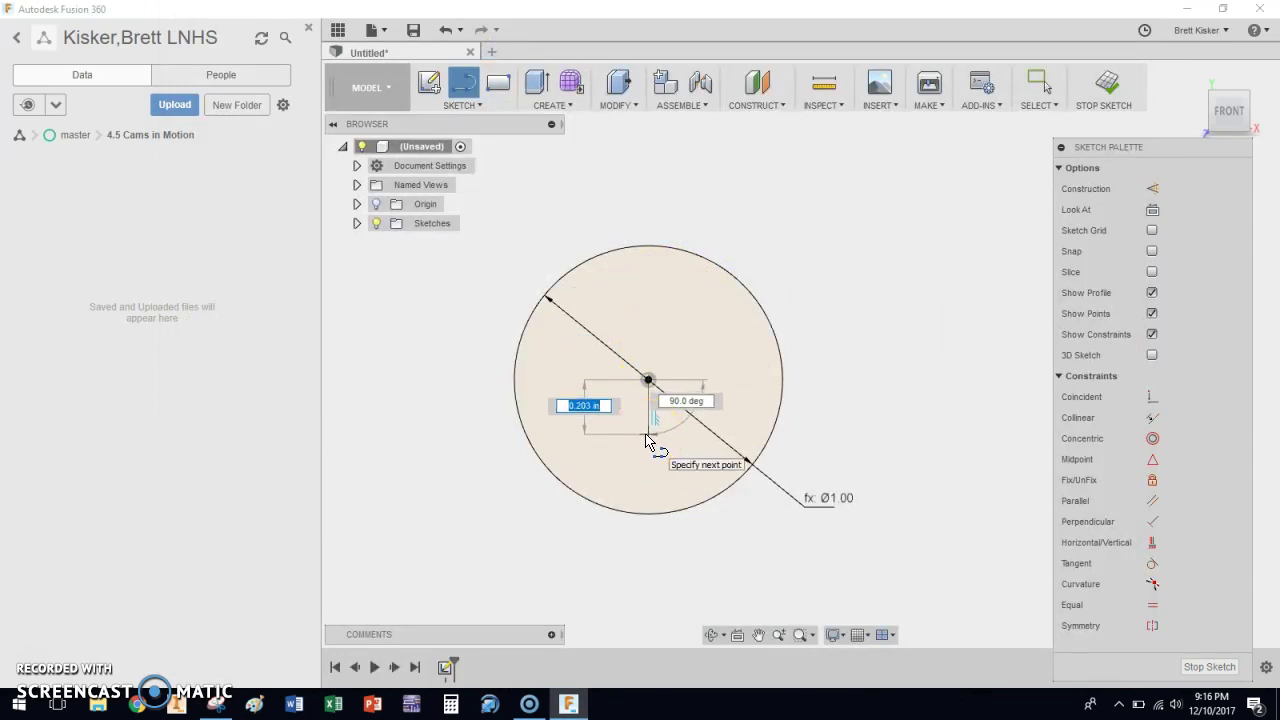
Step: Set the line to length 1/4*dia at 90 degrees, dropping down from the centre
{"action": "type", "text": "1/4"}
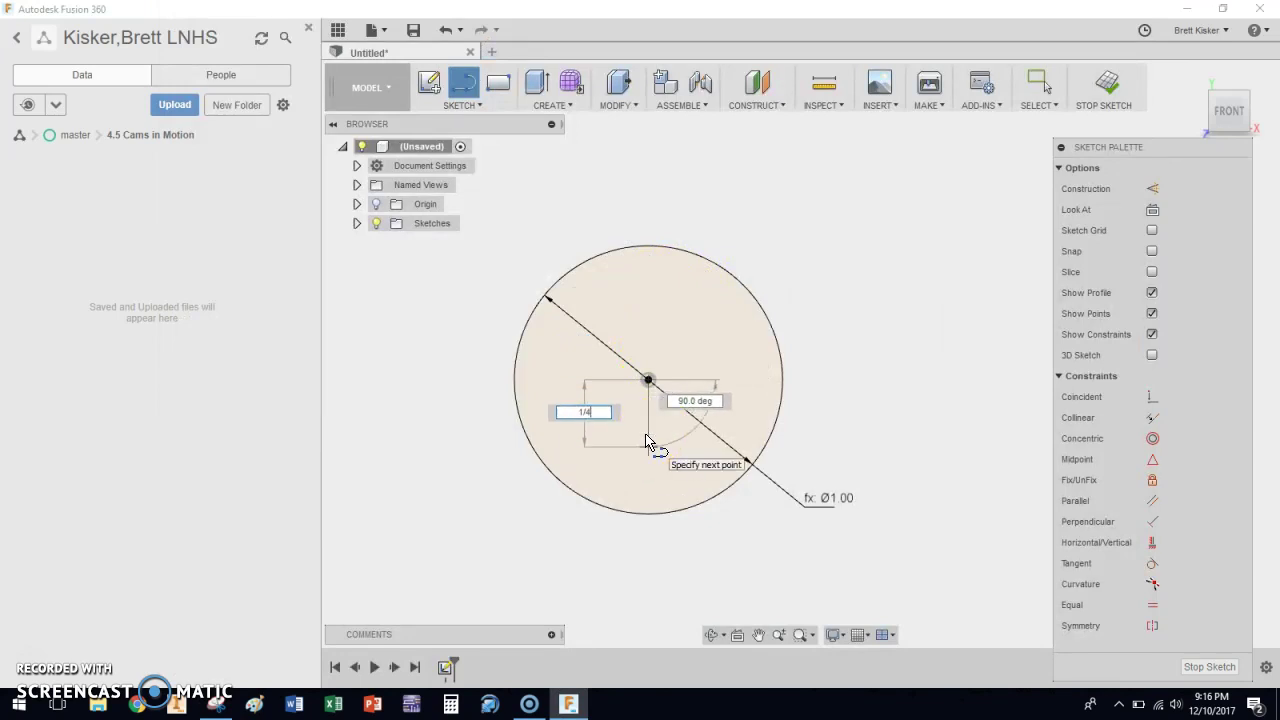
{"action": "type", "text": "*dia"}
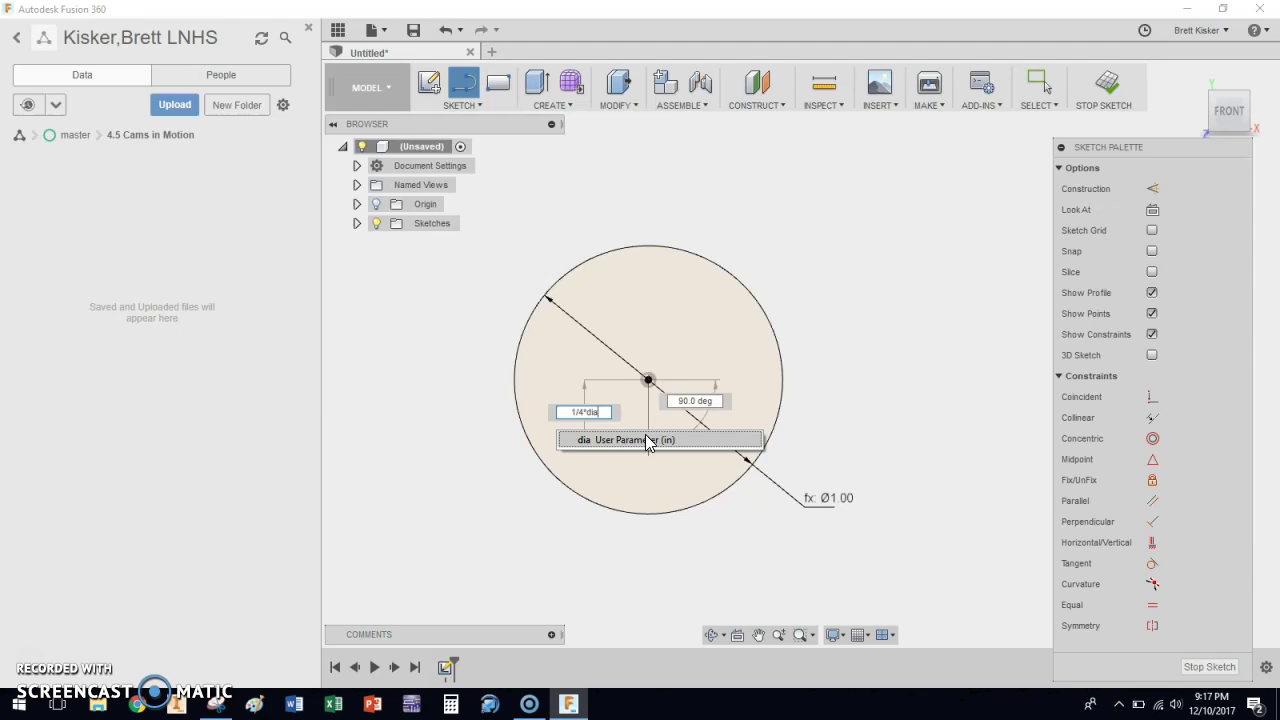
{"action": "key", "text": "BackSpace"}
{"action": "type", "text": "a"}
{"action": "key", "text": "Tab"}
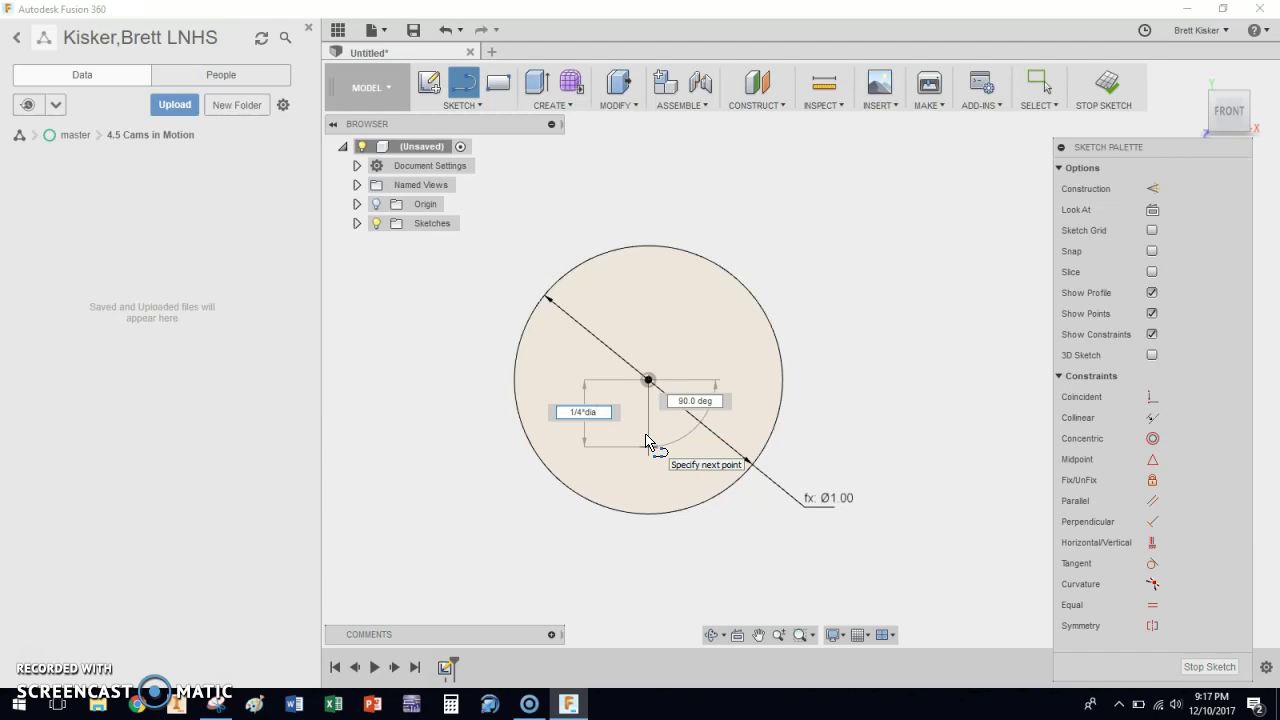
{"action": "key", "text": "Tab"}
{"action": "key", "text": "Tab"}
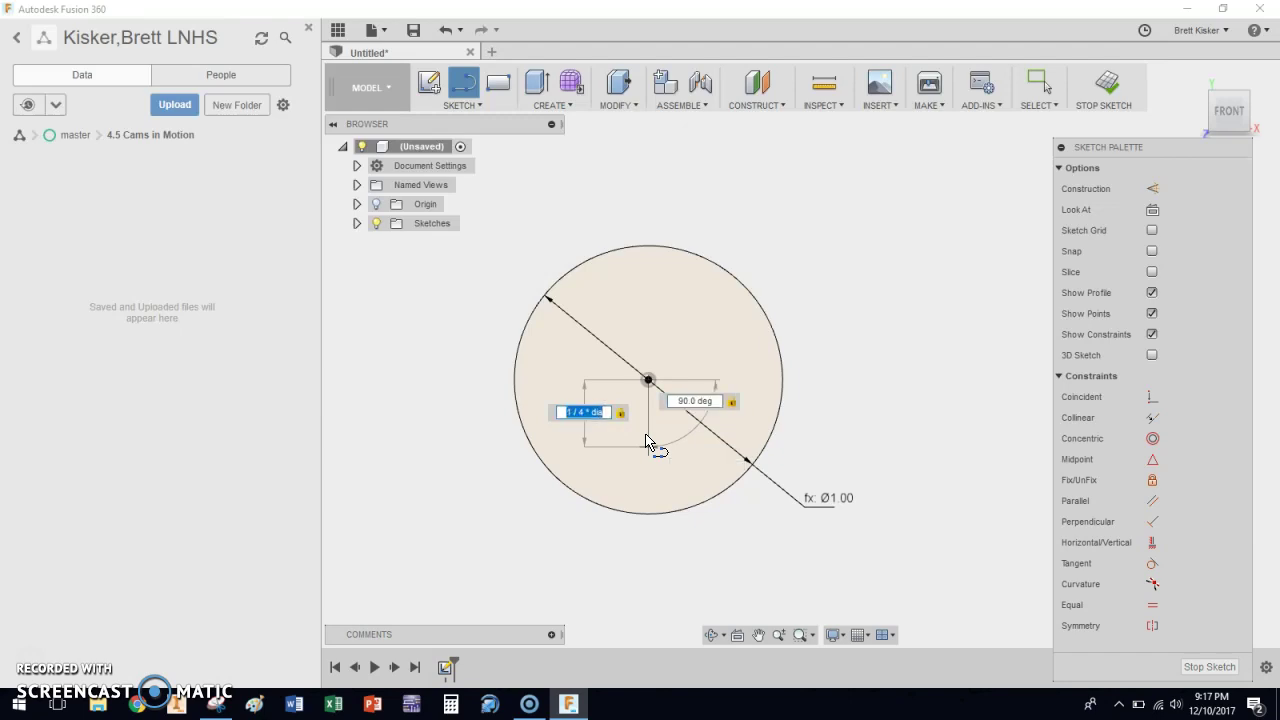
{"action": "key", "text": "Return"}
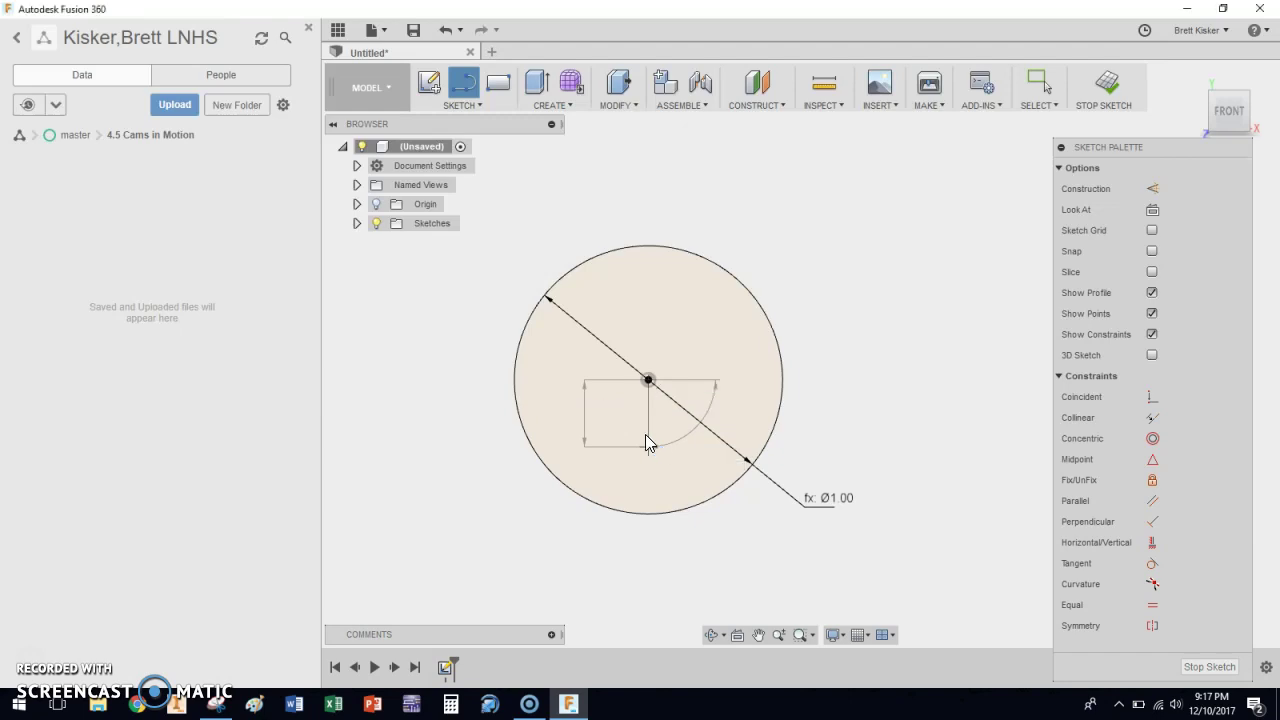
{"action": "key", "text": "Escape"}
{"action": "left_click", "coordinate": [689, 468]}
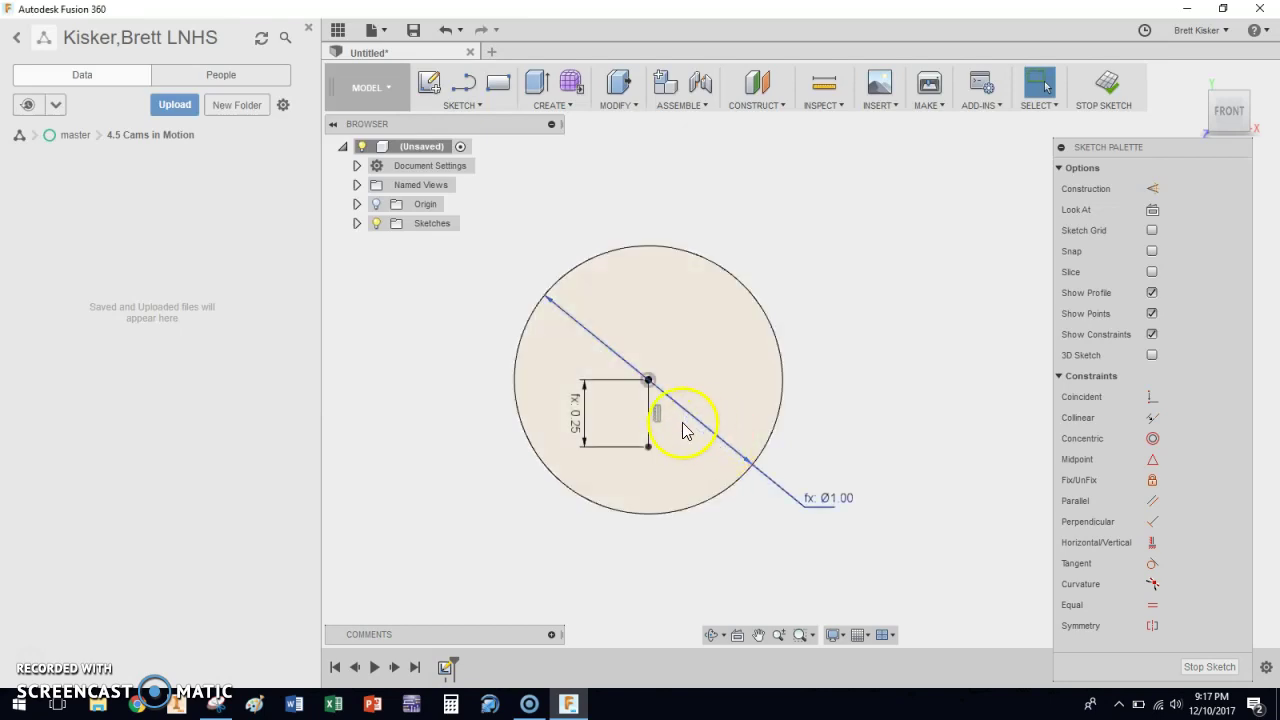
{"action": "left_click", "coordinate": [648, 384]}
{"action": "left_click_drag", "start_coordinate": [650, 387], "coordinate": [651, 455]}
{"action": "left_click_drag", "start_coordinate": [577, 420], "coordinate": [576, 448]}
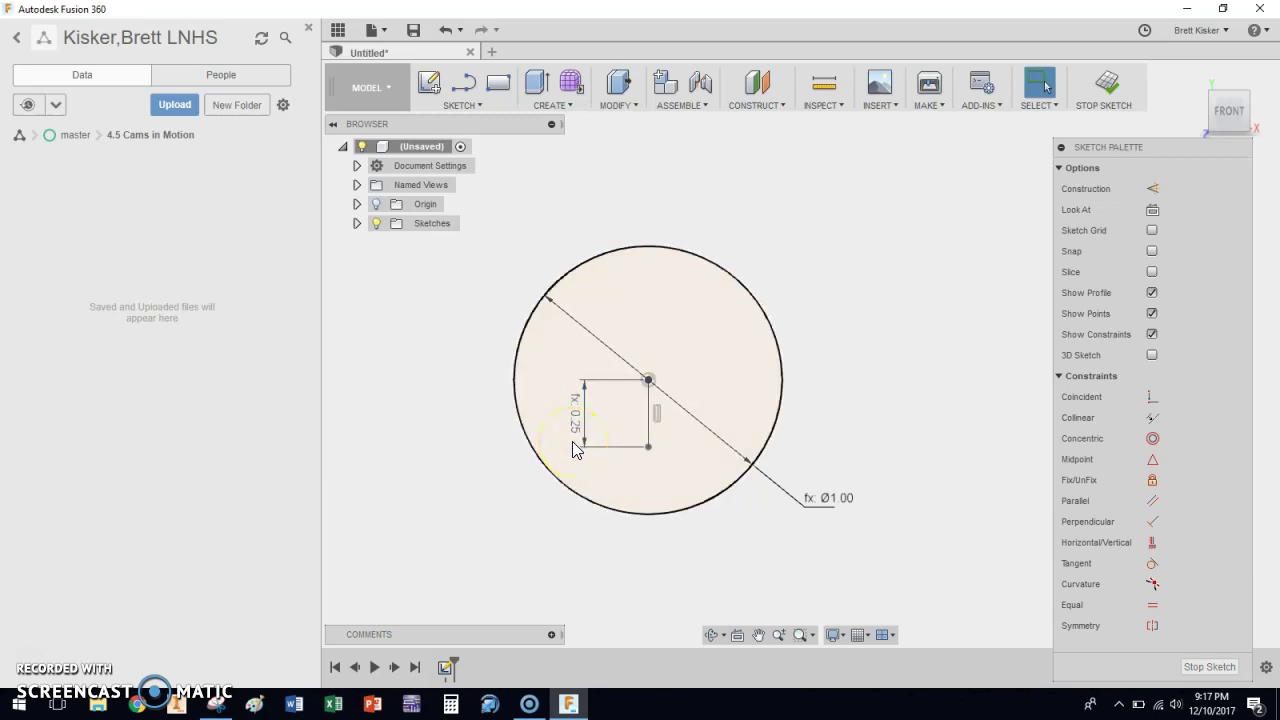
Step: In Change Parameters, set dia to 2 in to enlarge the circle
{"action": "left_click", "coordinate": [648, 247]}
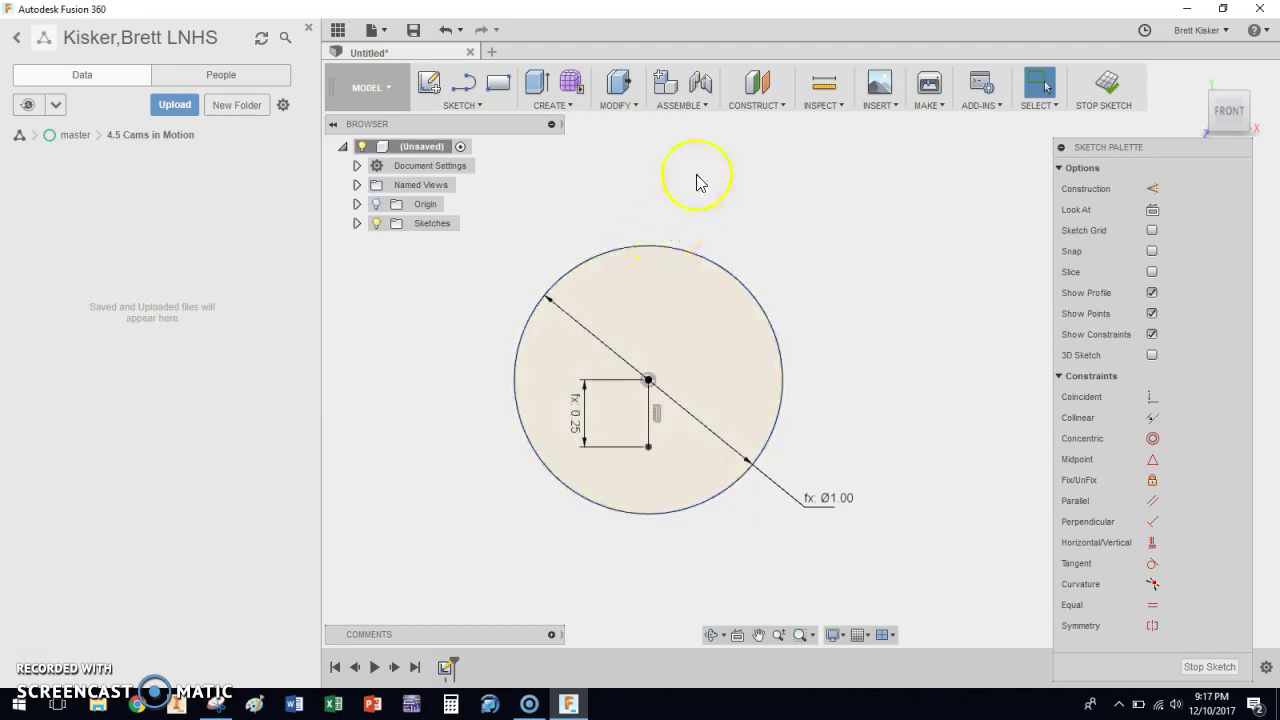
{"action": "left_click", "coordinate": [621, 110]}
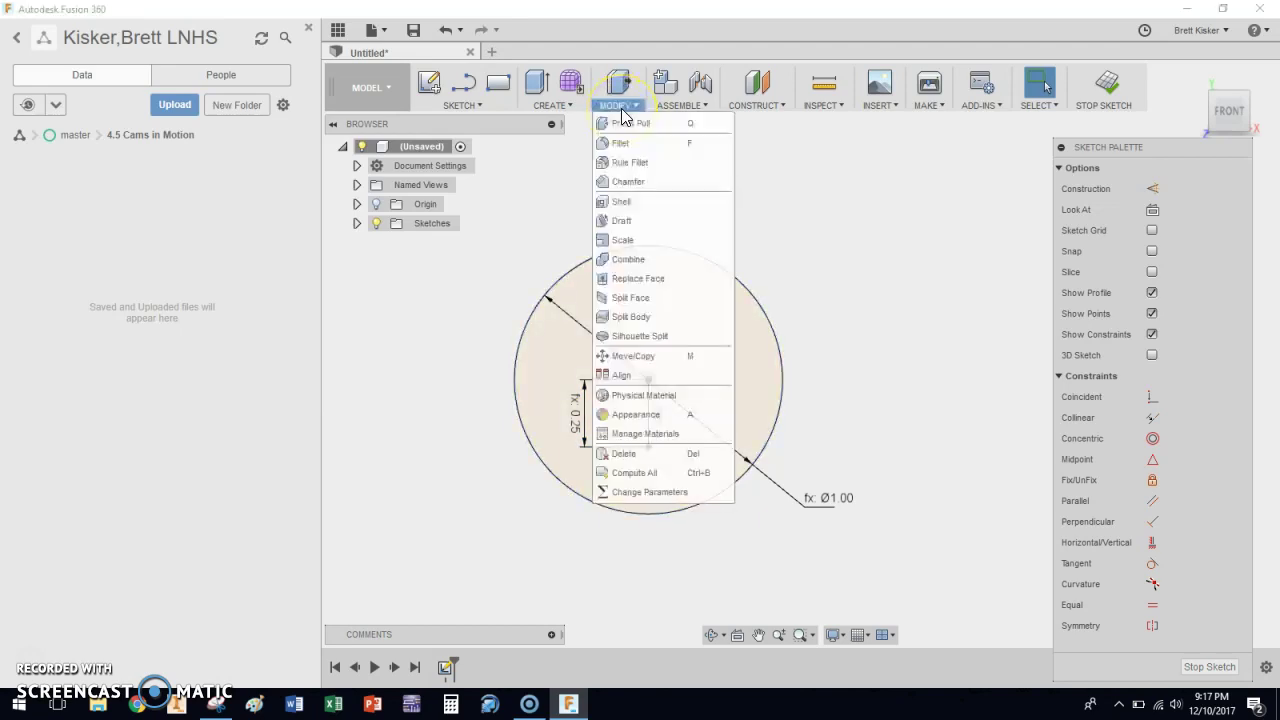
{"action": "left_click", "coordinate": [655, 492]}
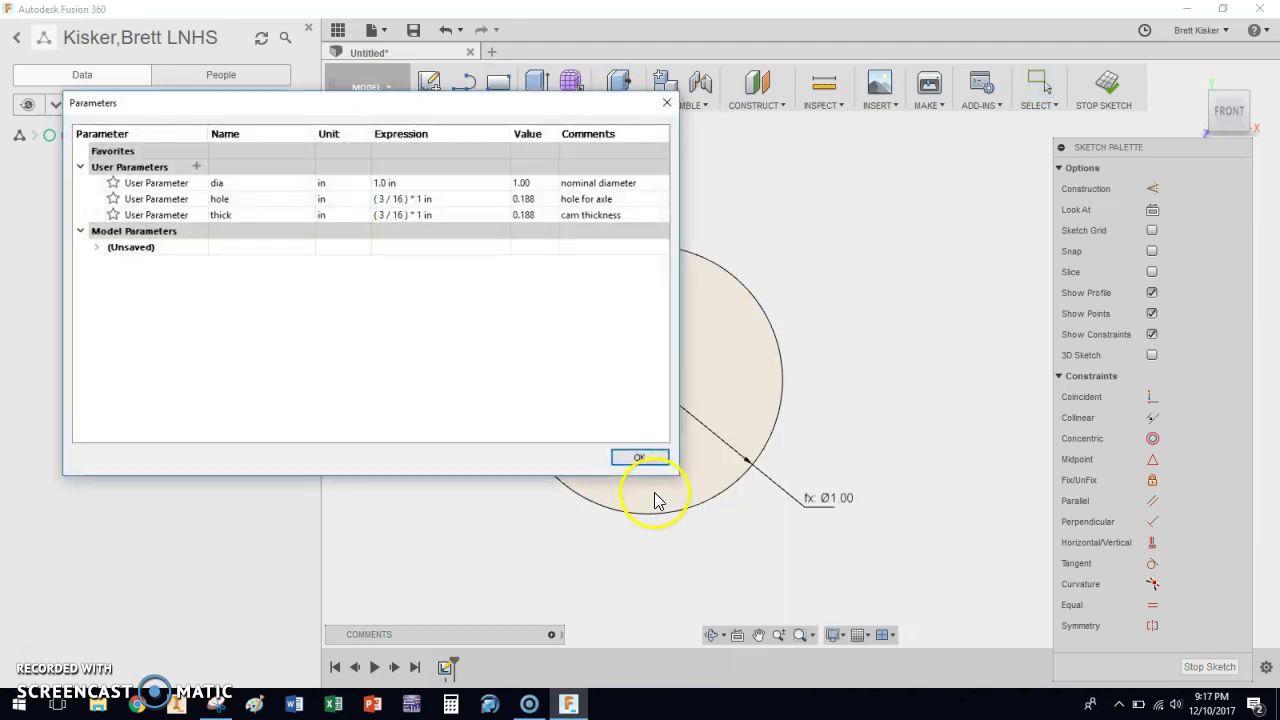
{"action": "left_click_drag", "start_coordinate": [680, 257], "coordinate": [495, 252]}
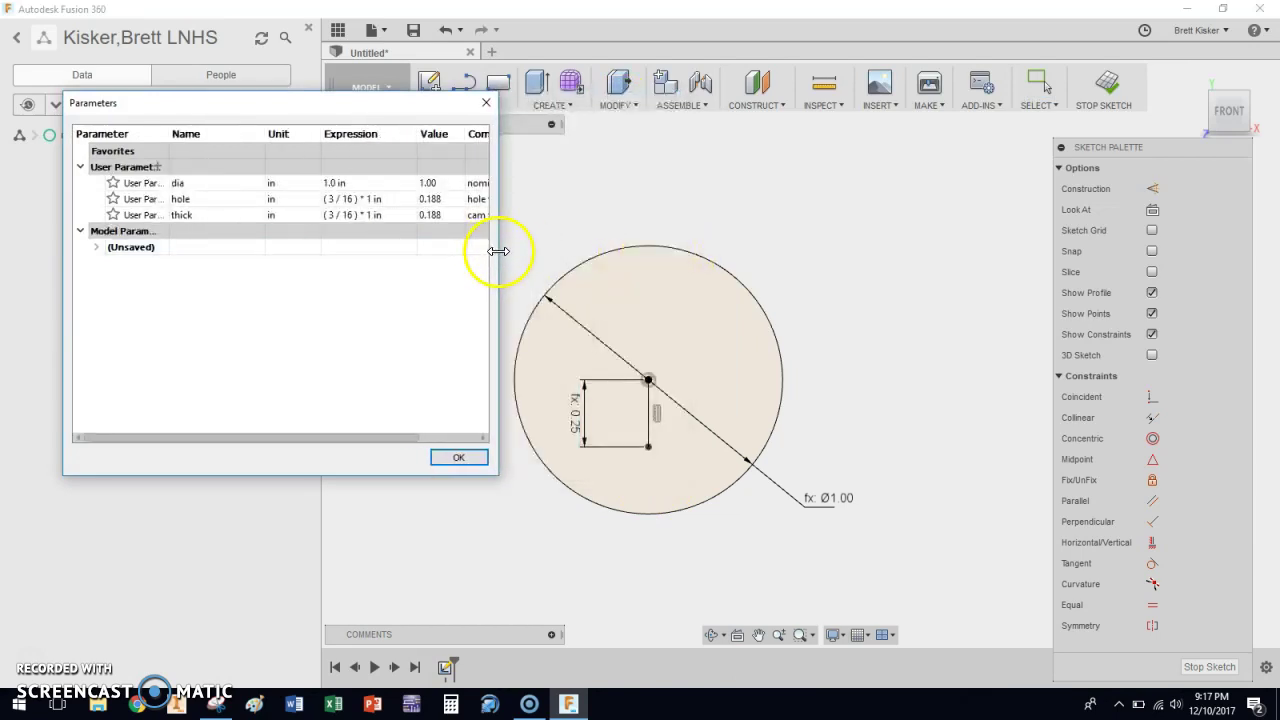
{"action": "left_click", "coordinate": [369, 184]}
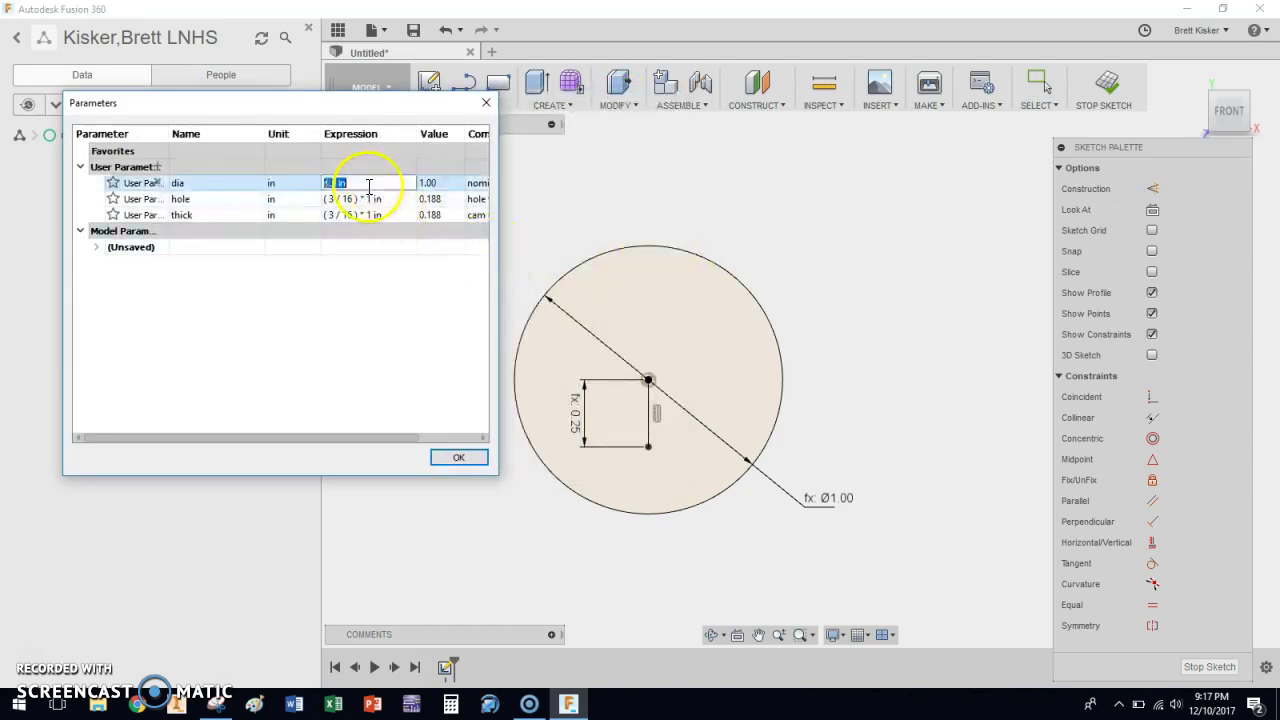
{"action": "type", "text": "2"}
{"action": "key", "text": "Return"}
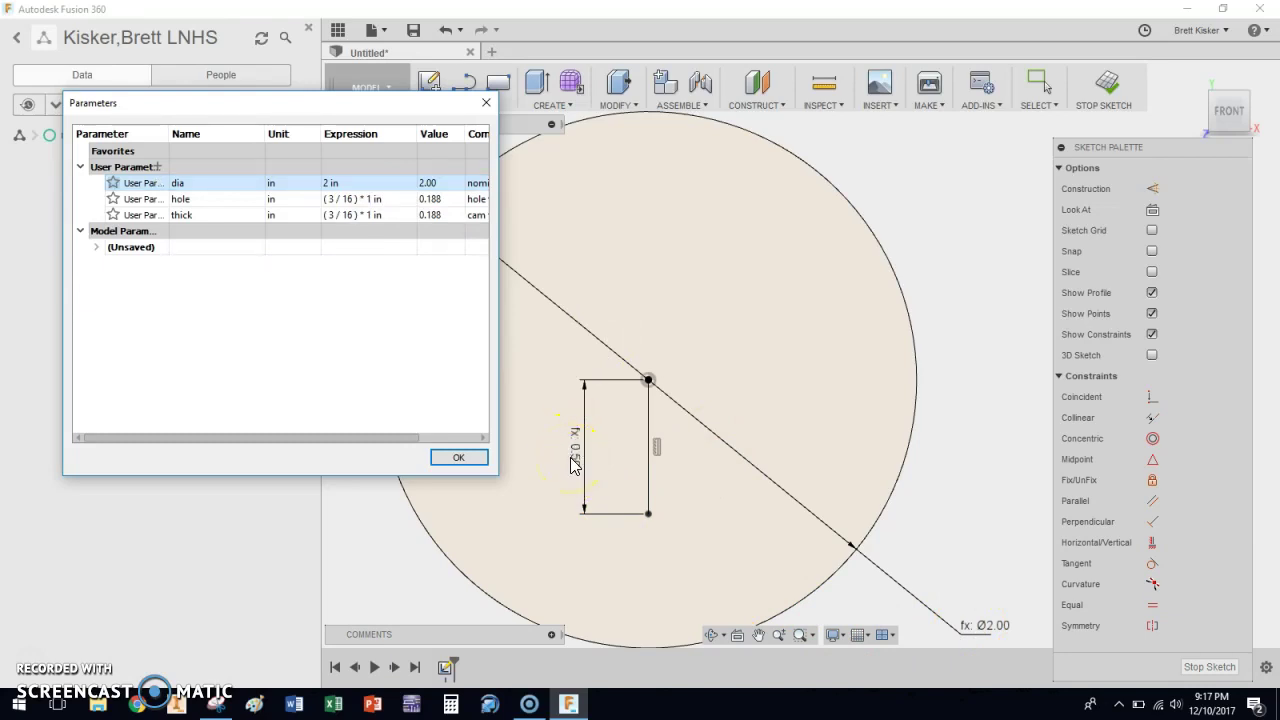
Step: Try dia at 0.8, then restore it to 1 in and close the parameters
{"action": "double_click", "coordinate": [373, 183]}
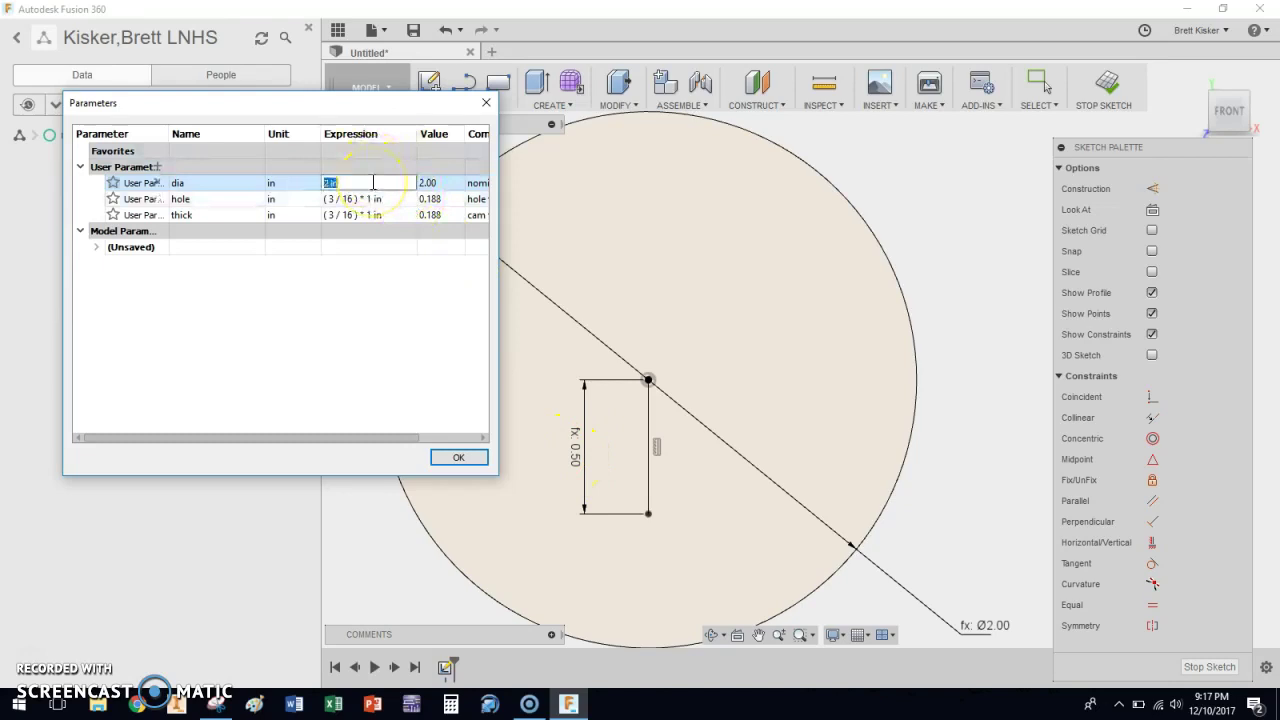
{"action": "type", "text": ".5"}
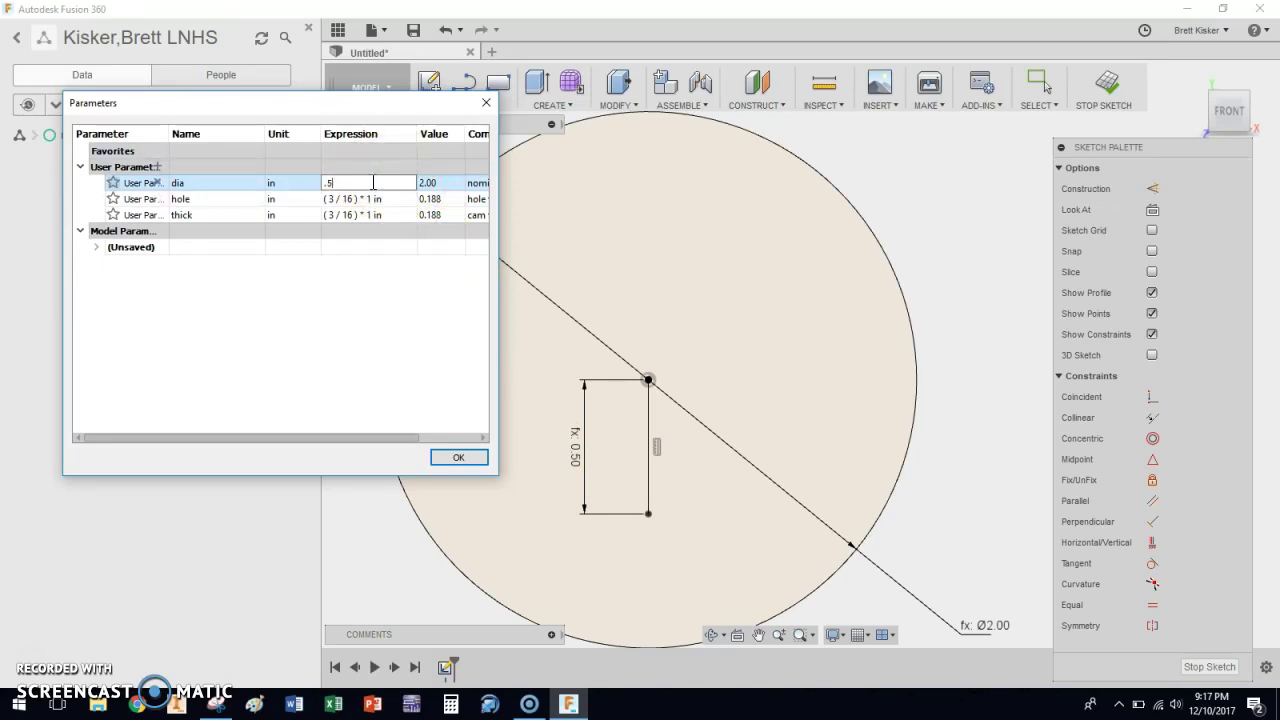
{"action": "key", "text": "Return"}
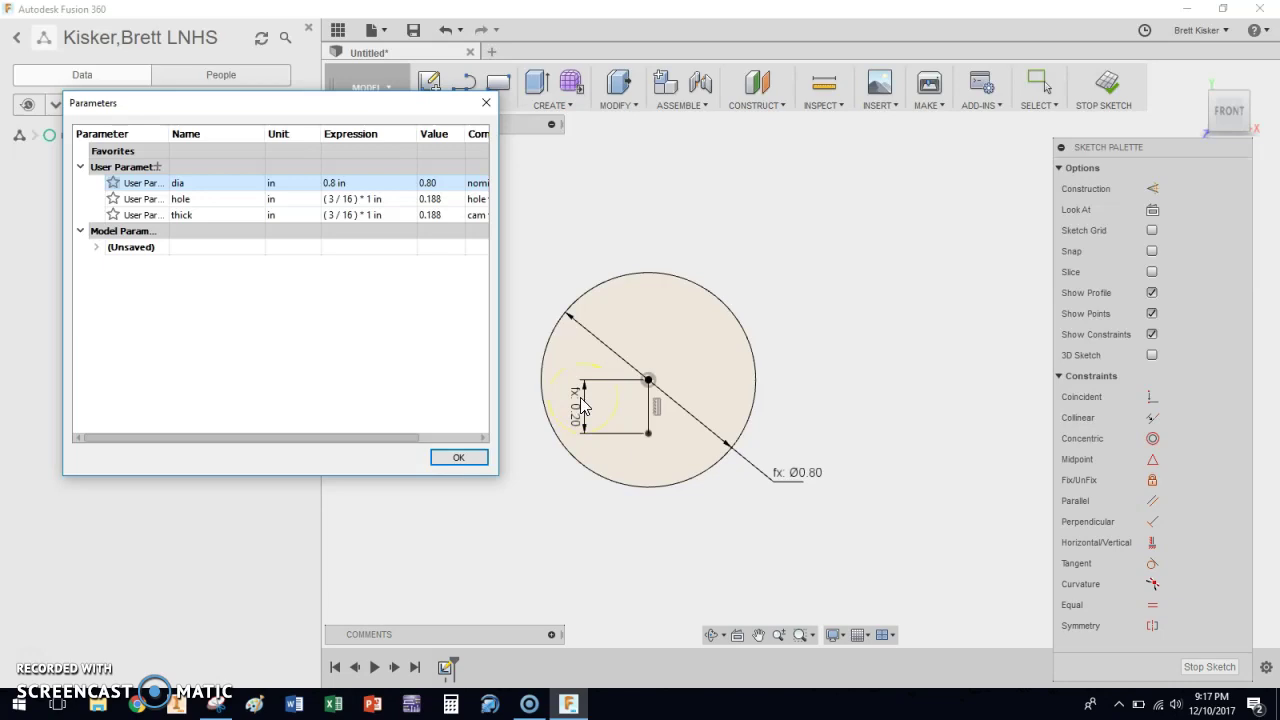
{"action": "double_click", "coordinate": [366, 184]}
{"action": "type", "text": "1"}
{"action": "key", "text": "Return"}
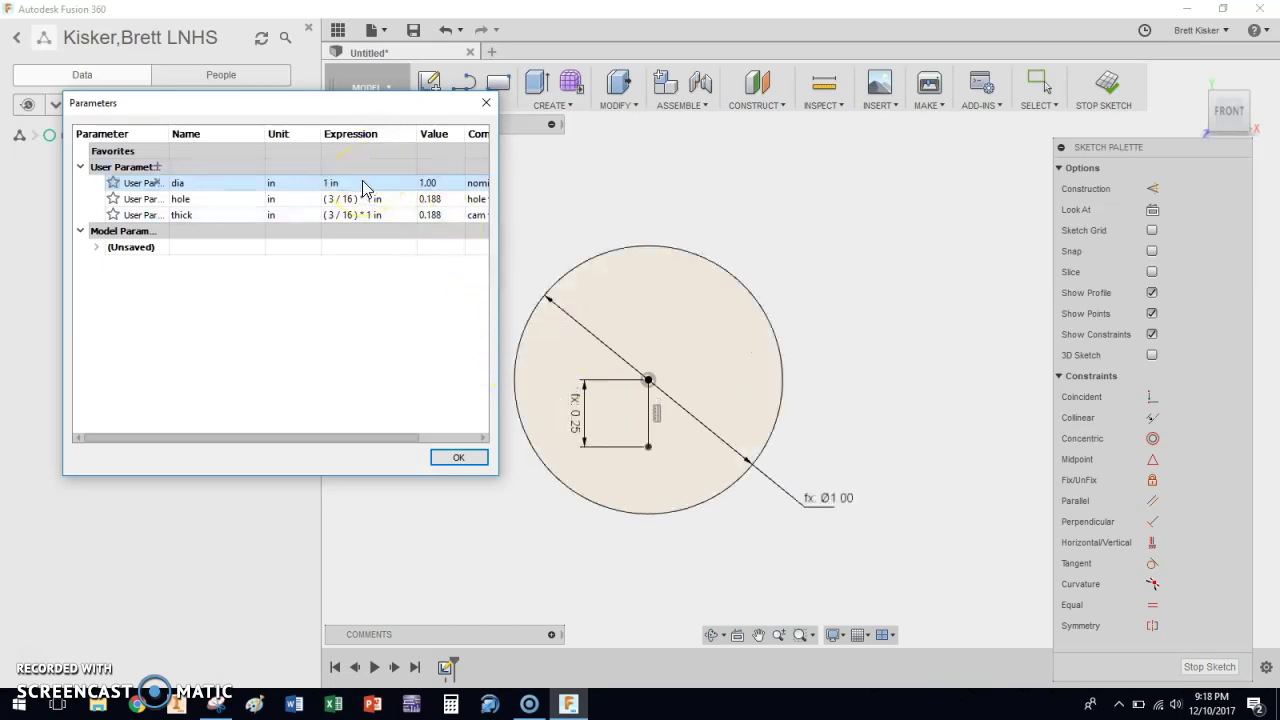
{"action": "left_click", "coordinate": [456, 459]}
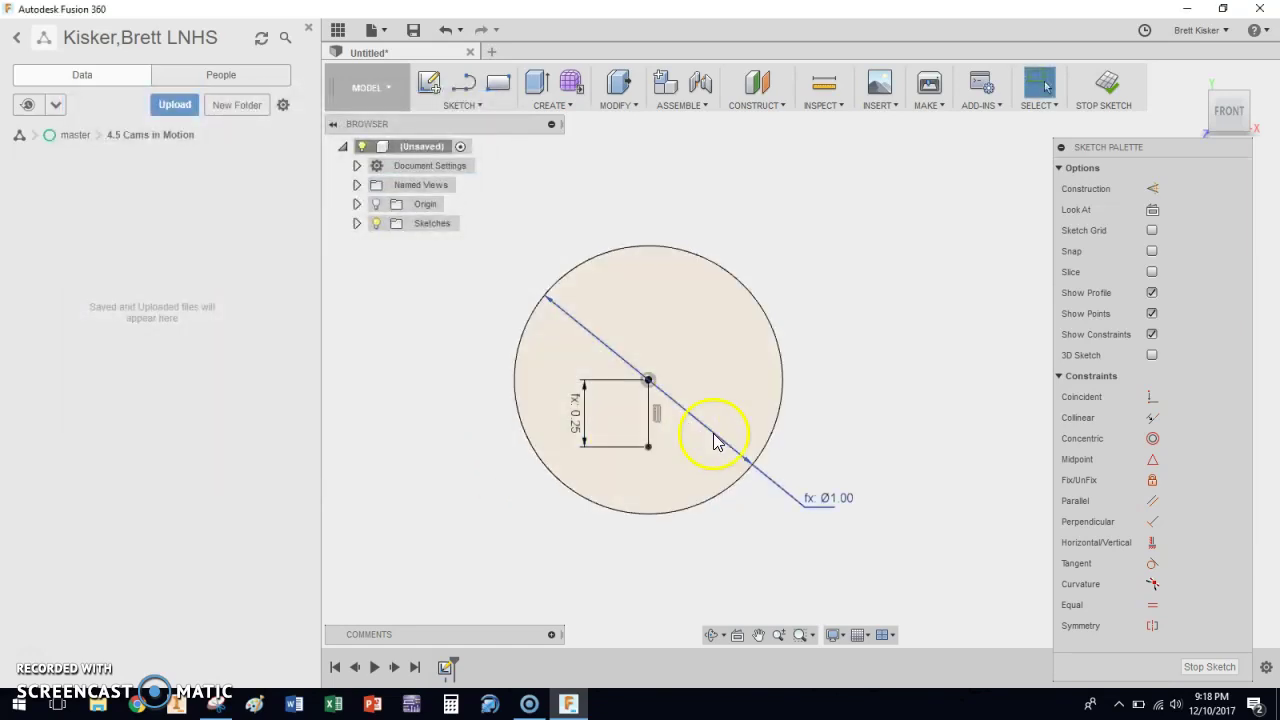
Step: Turn the vertical centre line into construction geometry
{"action": "left_click", "coordinate": [649, 405]}
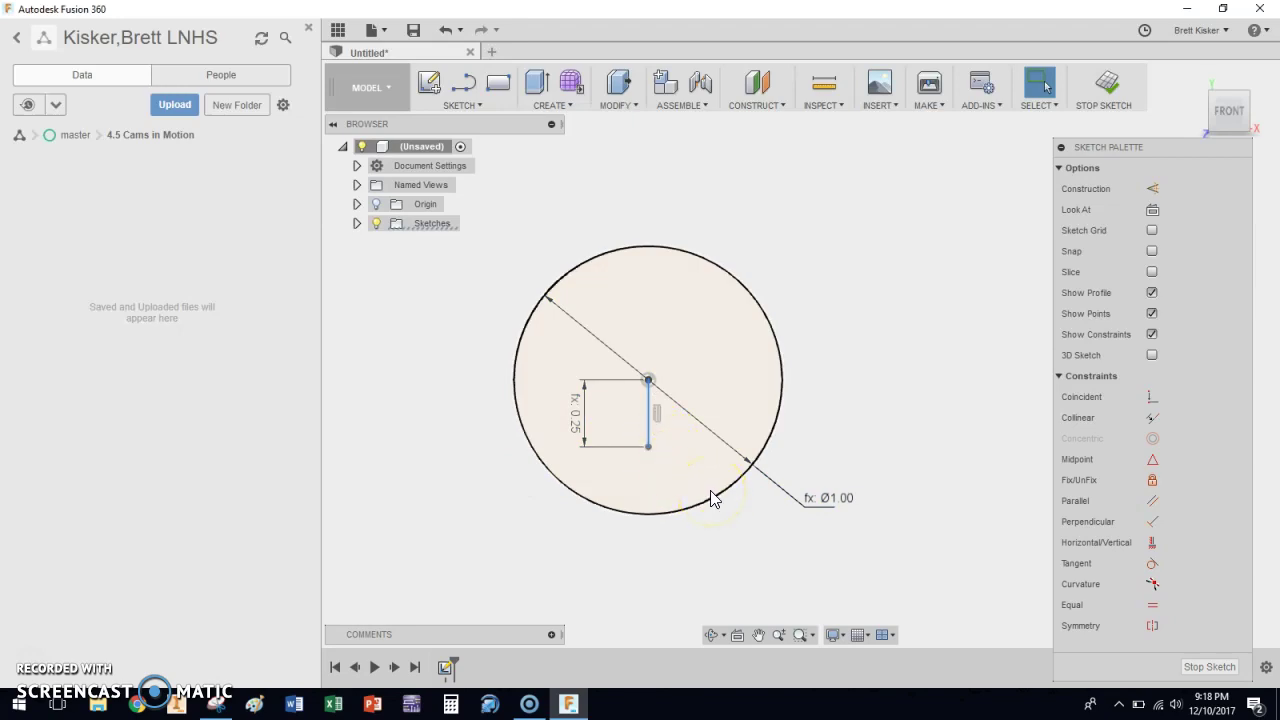
{"action": "key", "text": "x"}
{"action": "scroll", "coordinate": [665, 445], "scroll_direction": "up", "scroll_amount": 3}
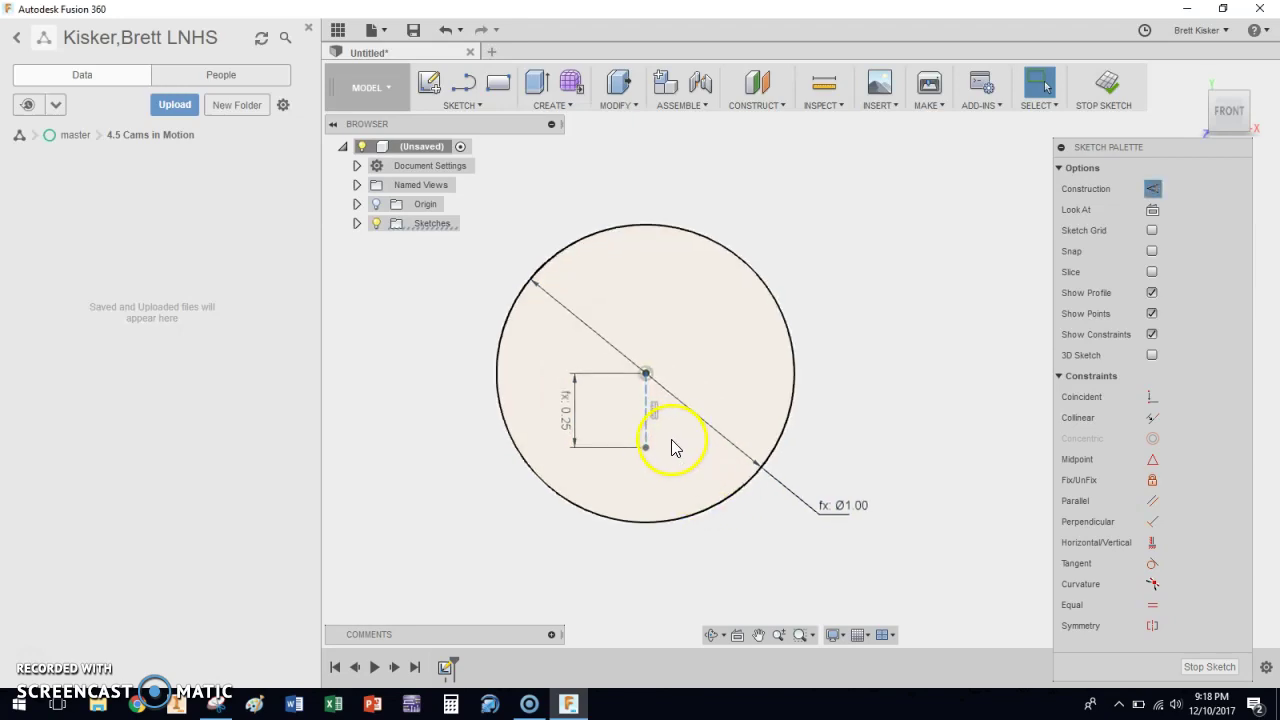
{"action": "left_click_drag", "start_coordinate": [678, 458], "coordinate": [748, 476]}
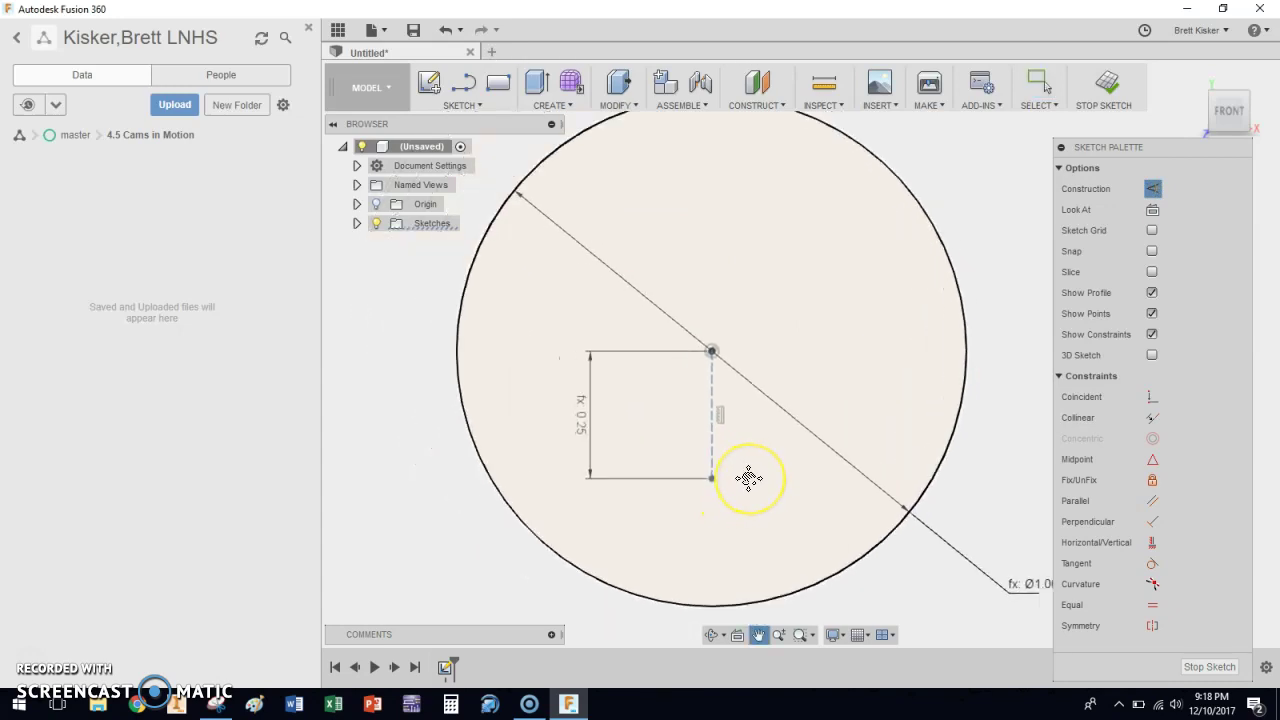
{"action": "scroll", "coordinate": [746, 477], "scroll_direction": "down", "scroll_amount": 2}
{"action": "key", "text": "Escape"}
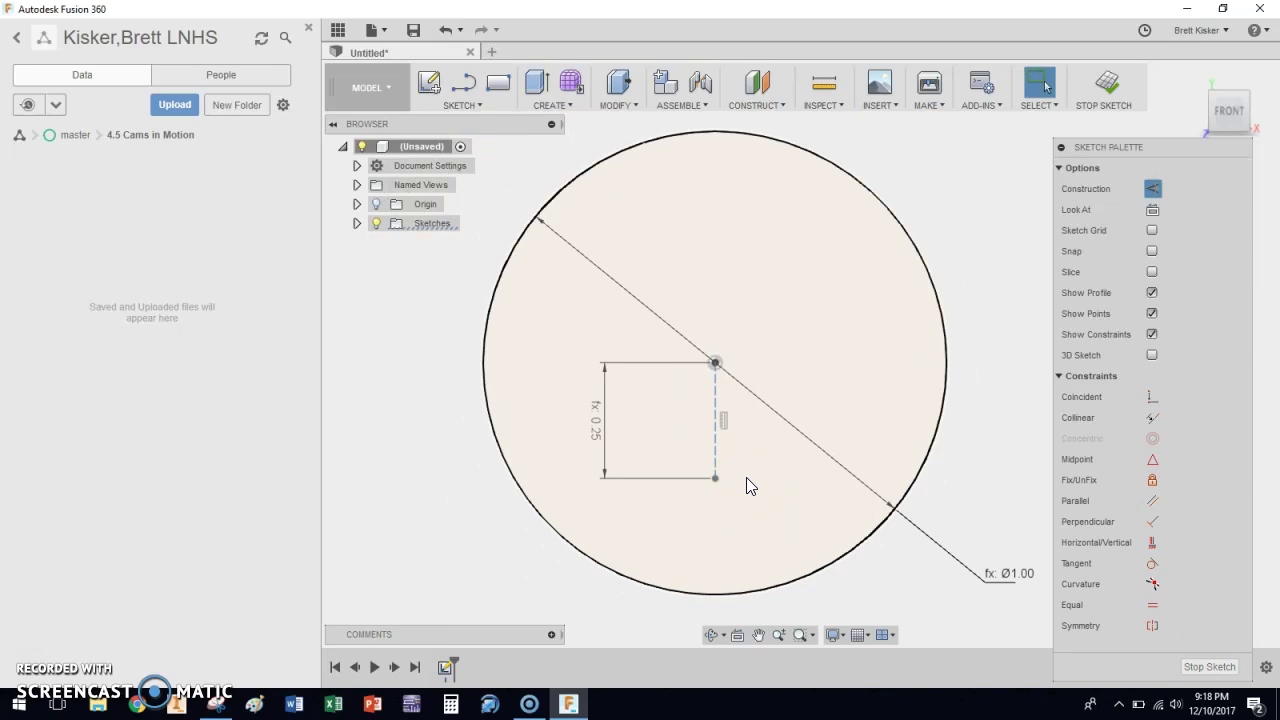
Step: Draw a hole-driven Ø0.188 circle at the line's lower end and move its dimension outside
{"action": "key", "text": "c"}
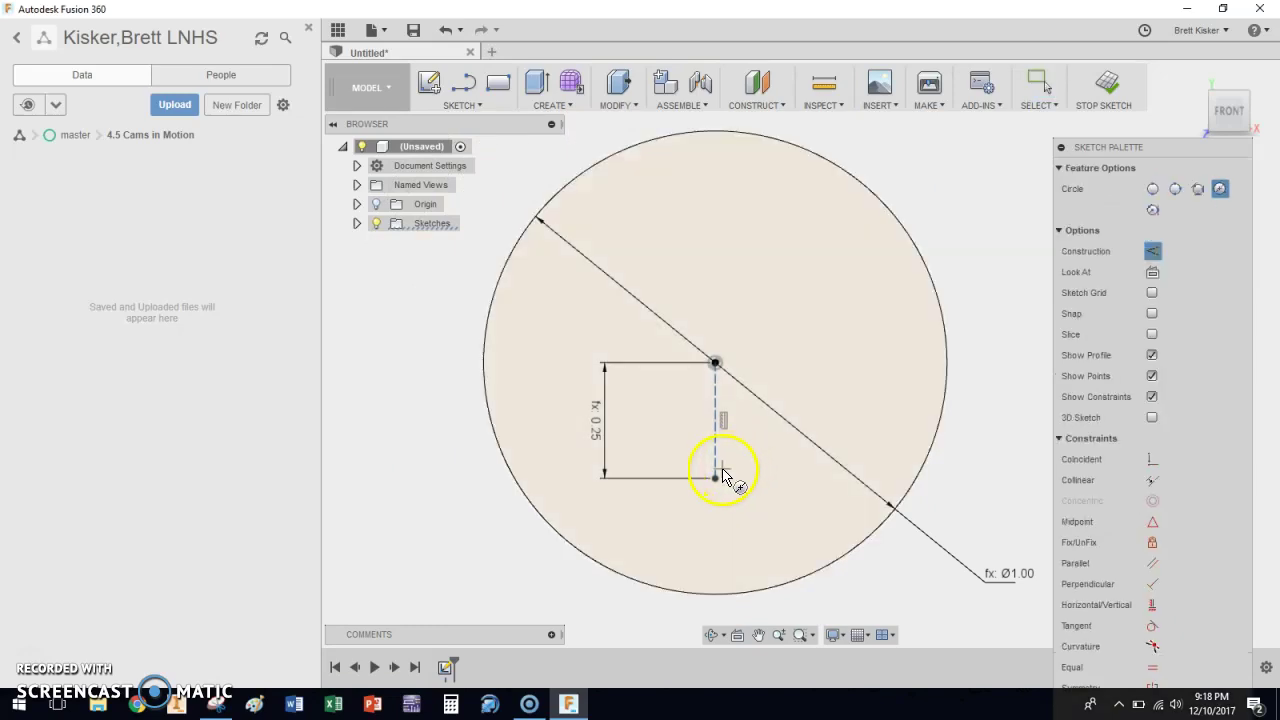
{"action": "left_click", "coordinate": [715, 479]}
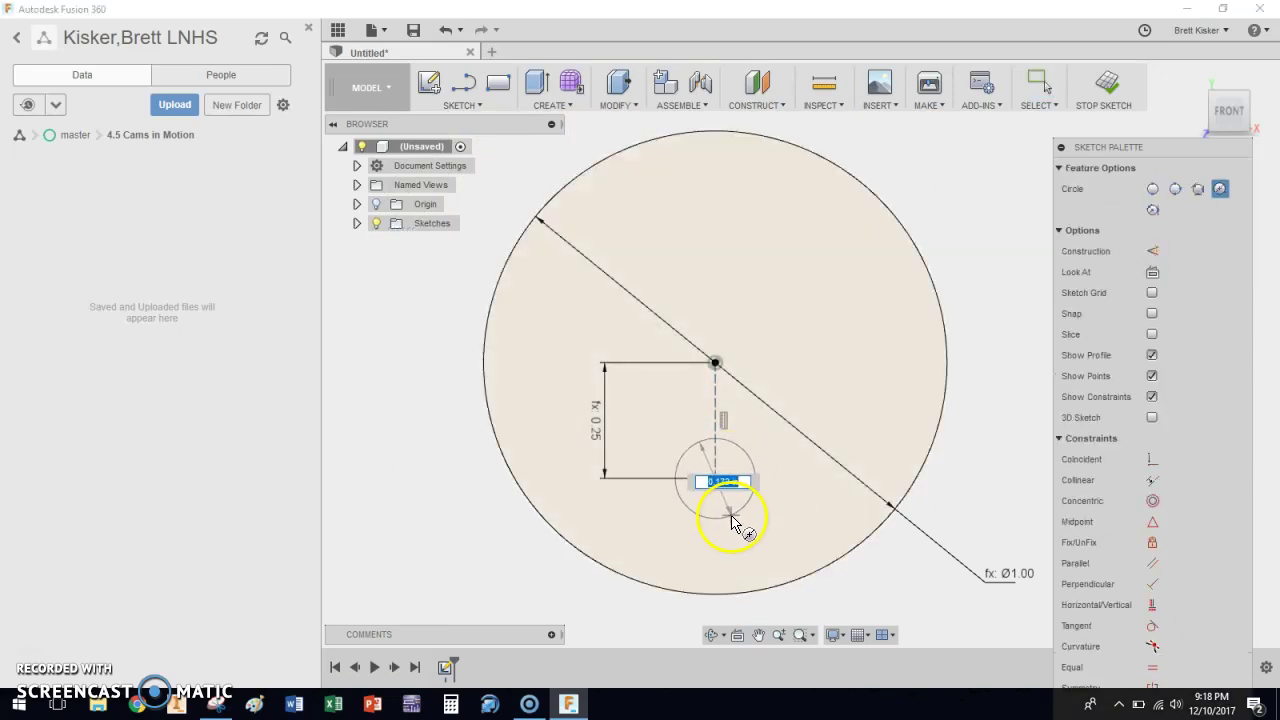
{"action": "type", "text": "hole"}
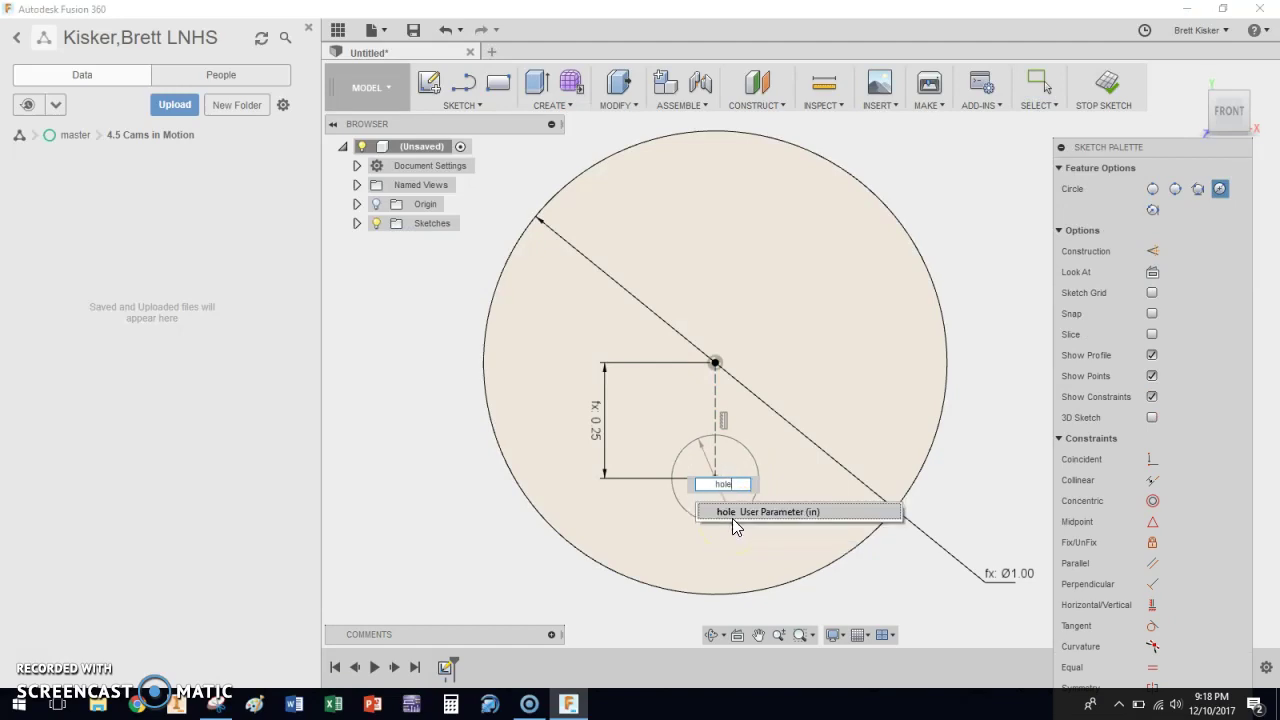
{"action": "key", "text": "Return"}
{"action": "key", "text": "Return"}
{"action": "key", "text": "Escape"}
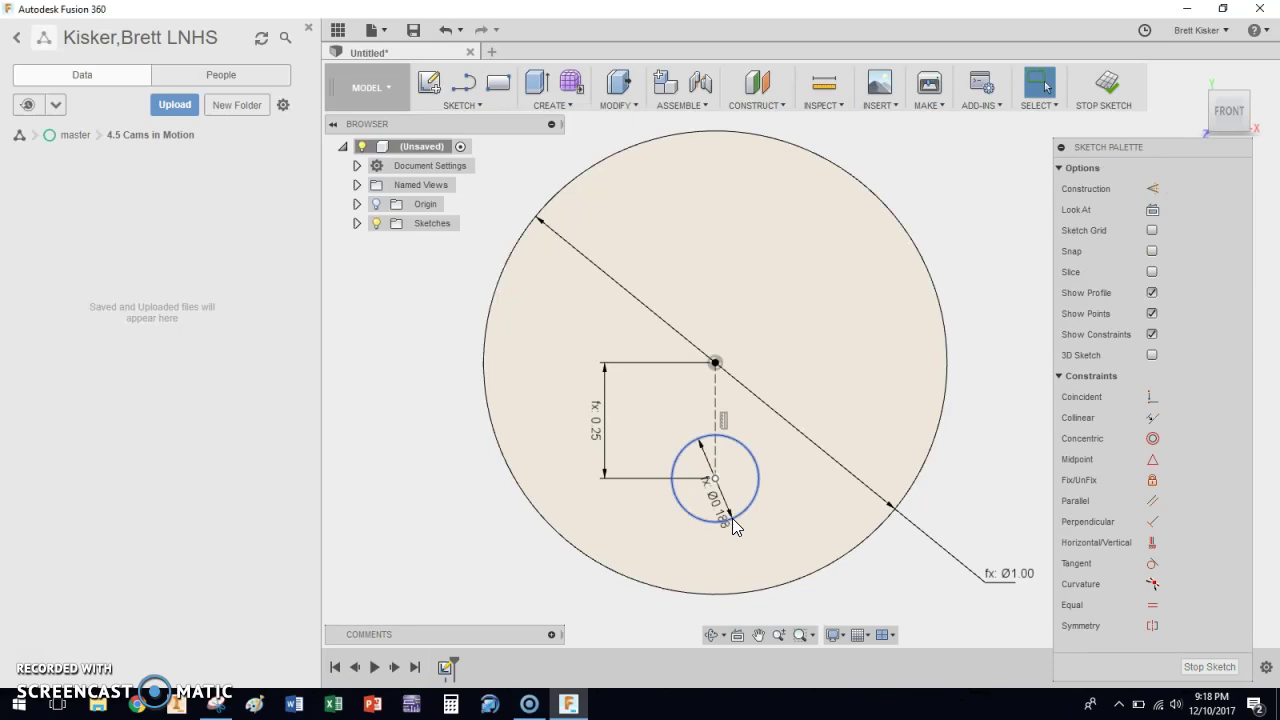
{"action": "left_click", "coordinate": [728, 520]}
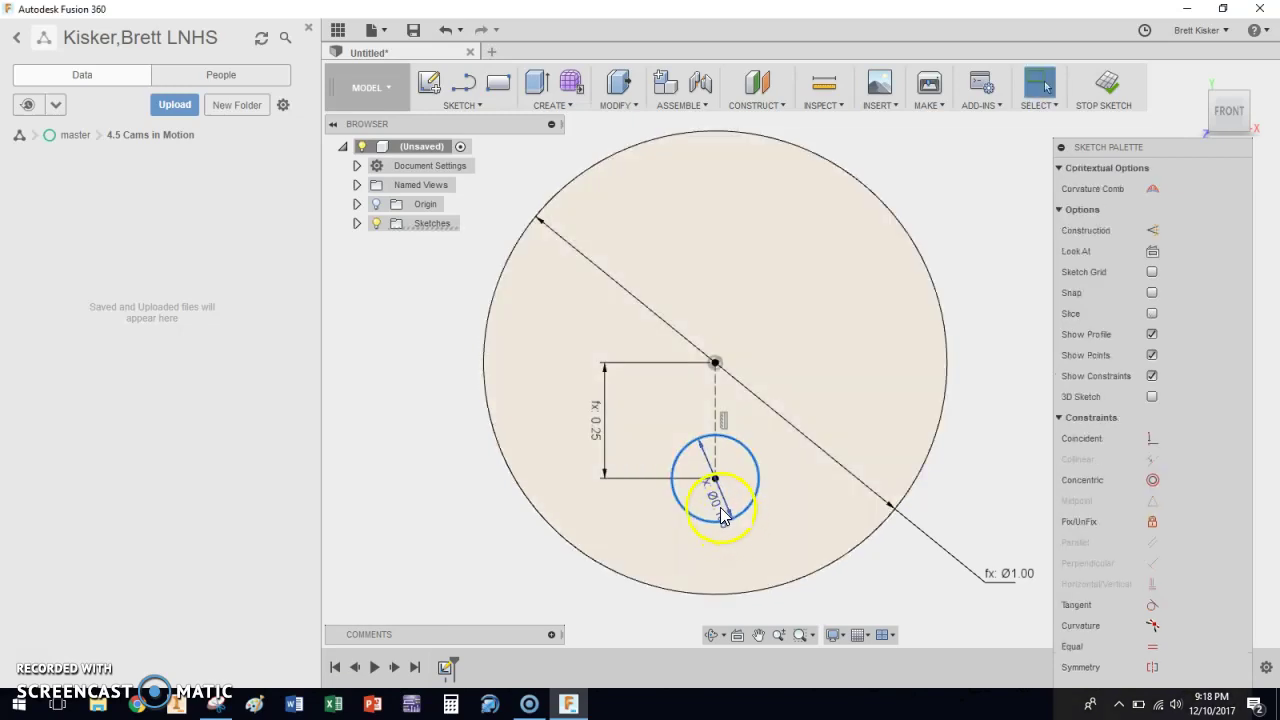
{"action": "left_click_drag", "start_coordinate": [726, 518], "coordinate": [766, 536]}
{"action": "left_click", "coordinate": [766, 536]}
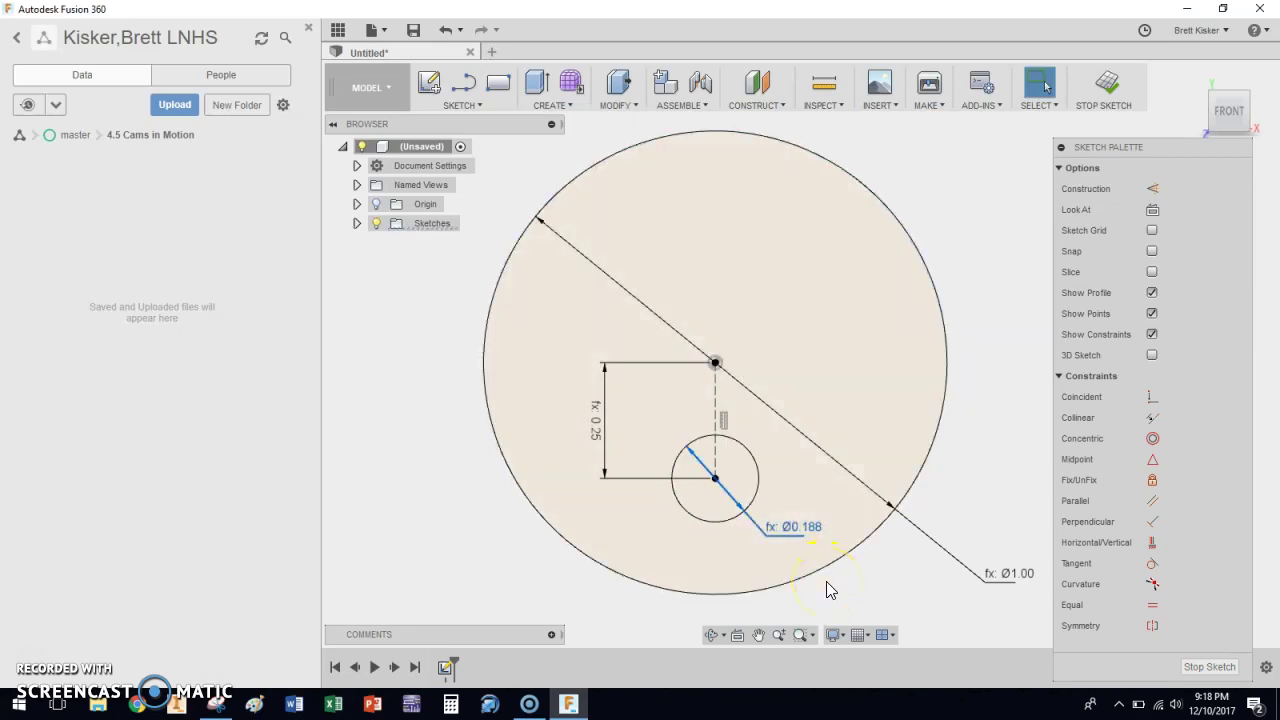
{"action": "left_click", "coordinate": [855, 391]}
Step: Finish the sketch and extrude the outer disc profile to a distance of -thick
{"action": "left_click", "coordinate": [1112, 80]}
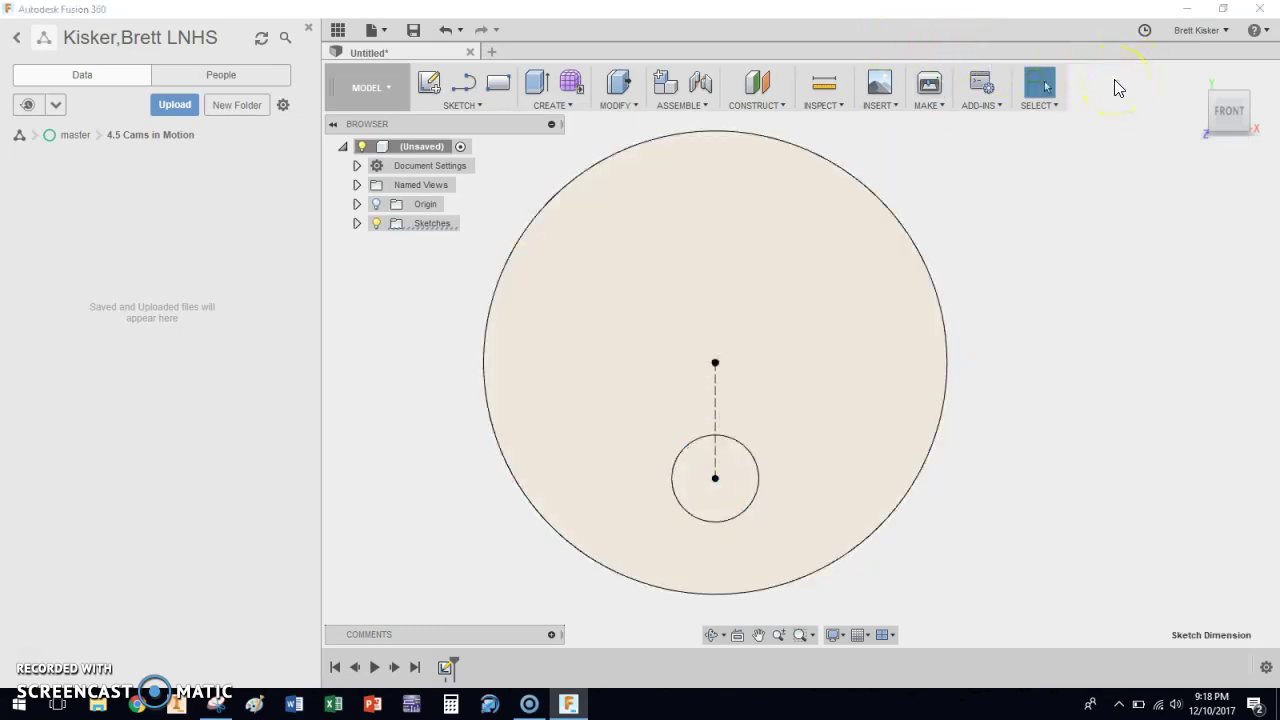
{"action": "left_click", "coordinate": [1198, 80]}
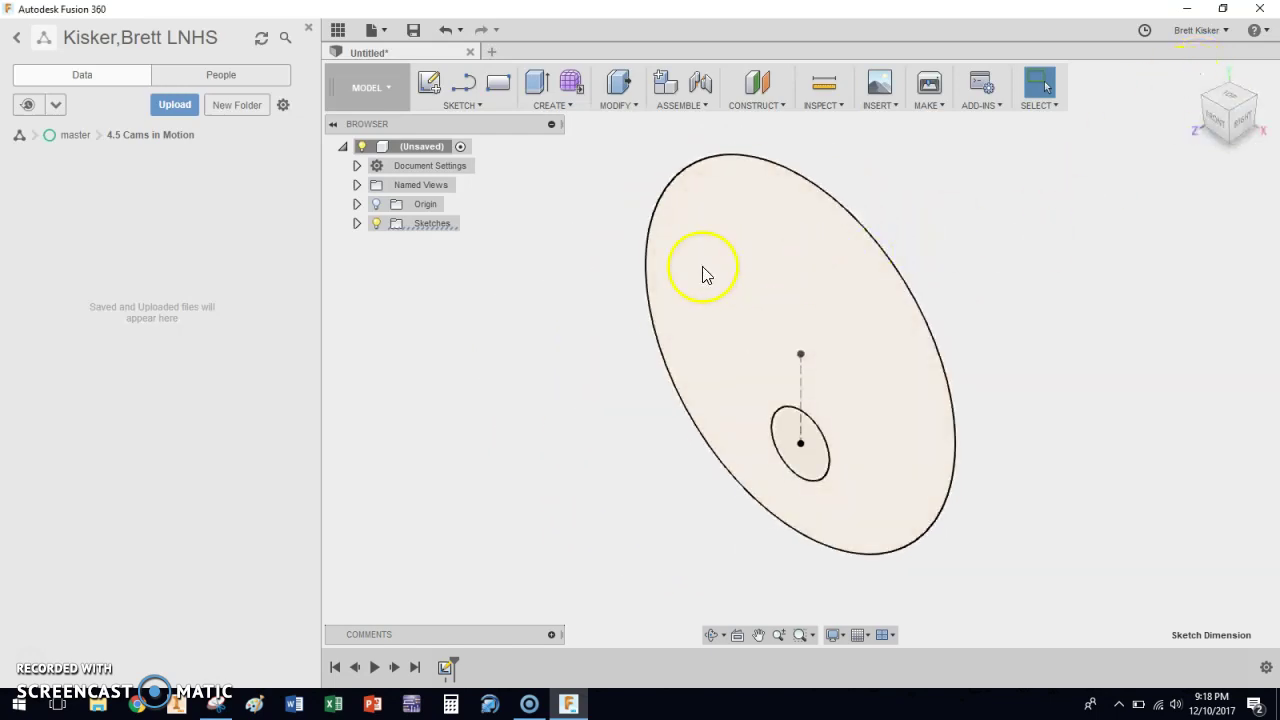
{"action": "key", "text": "e"}
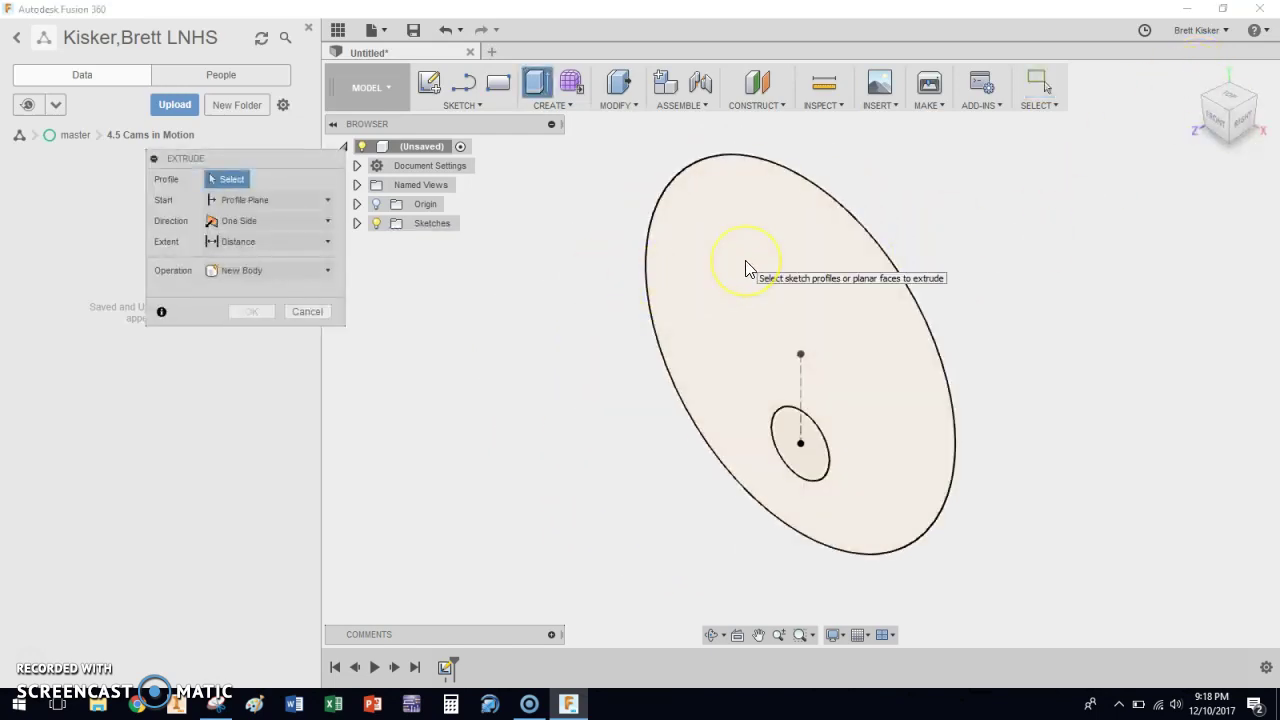
{"action": "left_click", "coordinate": [745, 260]}
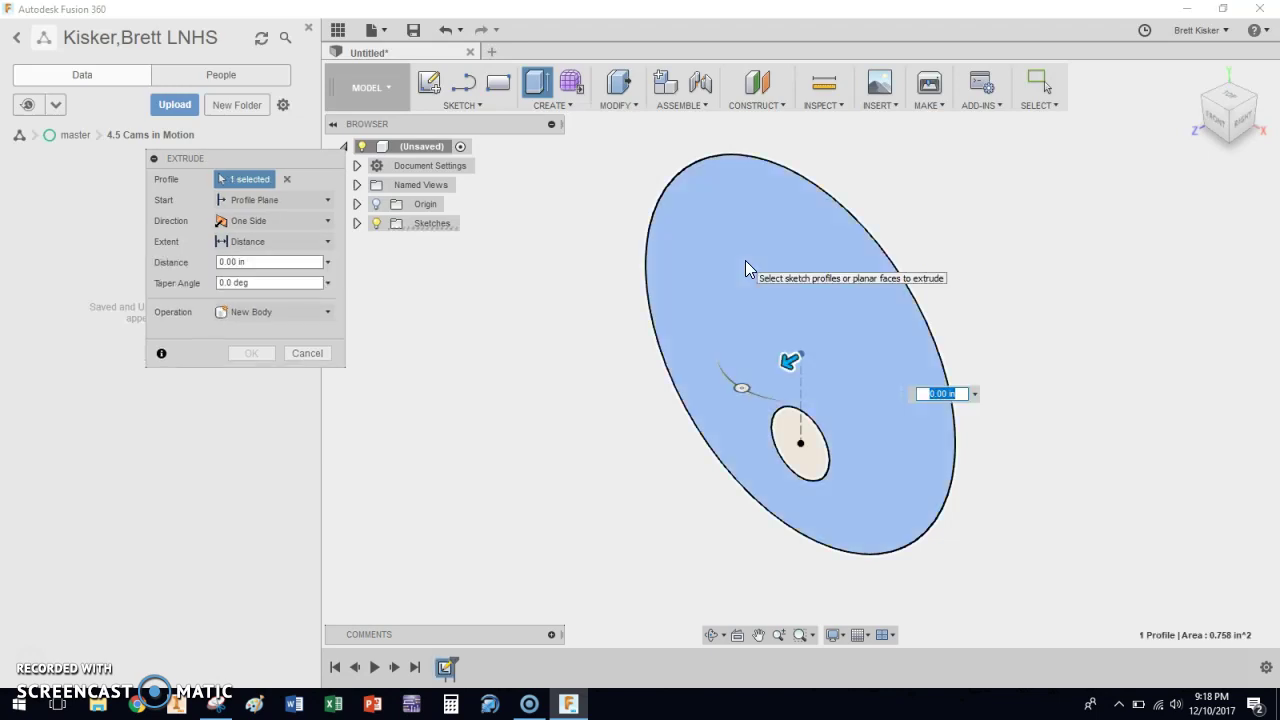
{"action": "left_click_drag", "start_coordinate": [788, 360], "coordinate": [817, 345]}
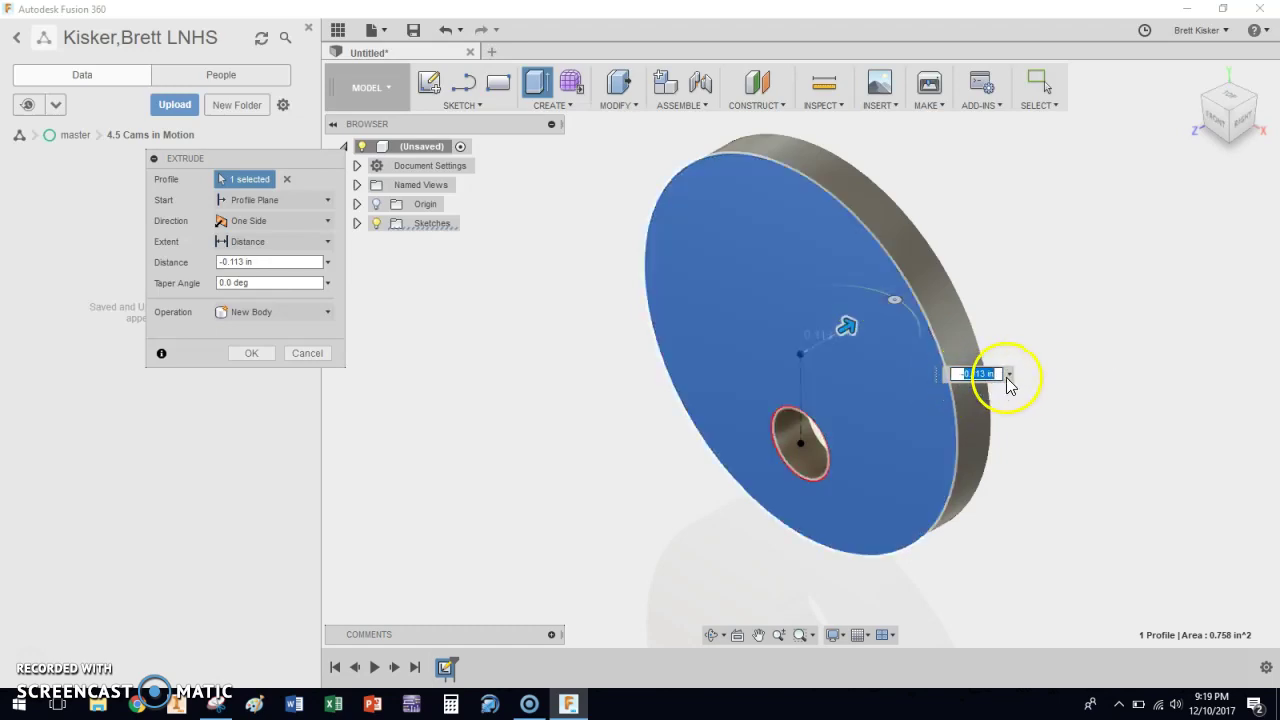
{"action": "type", "text": "-thick"}
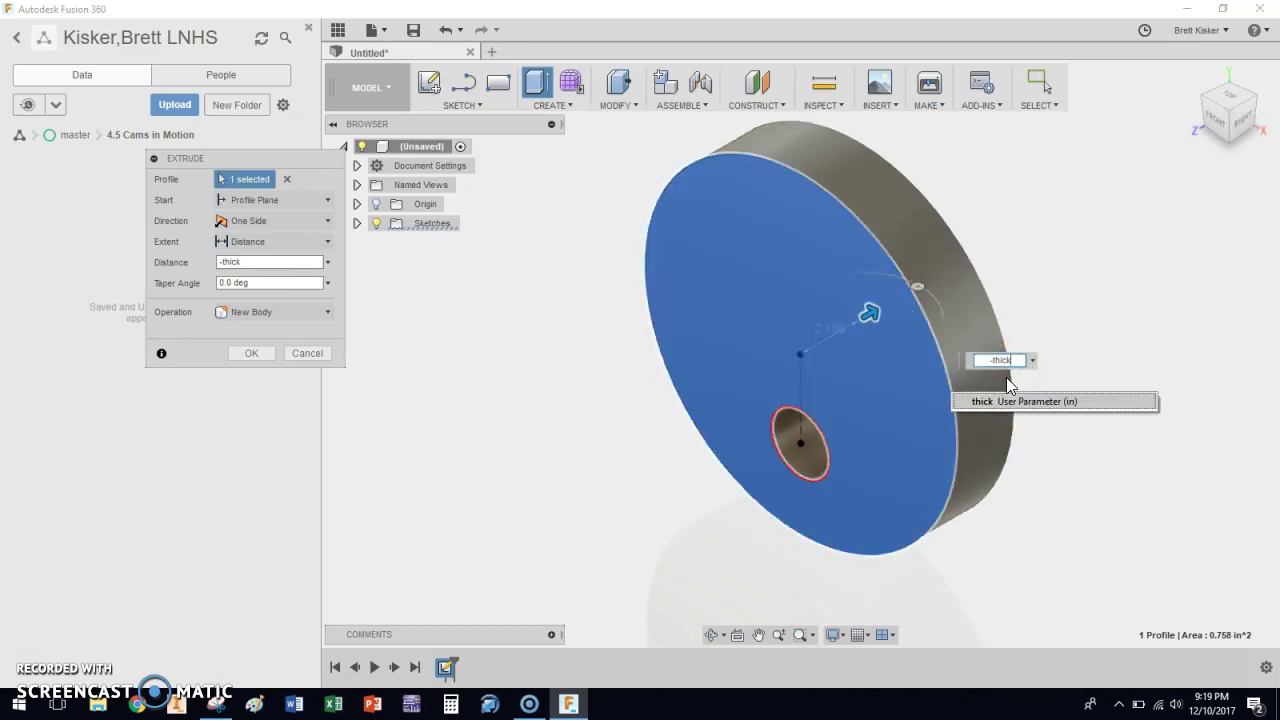
{"action": "key", "text": "Return"}
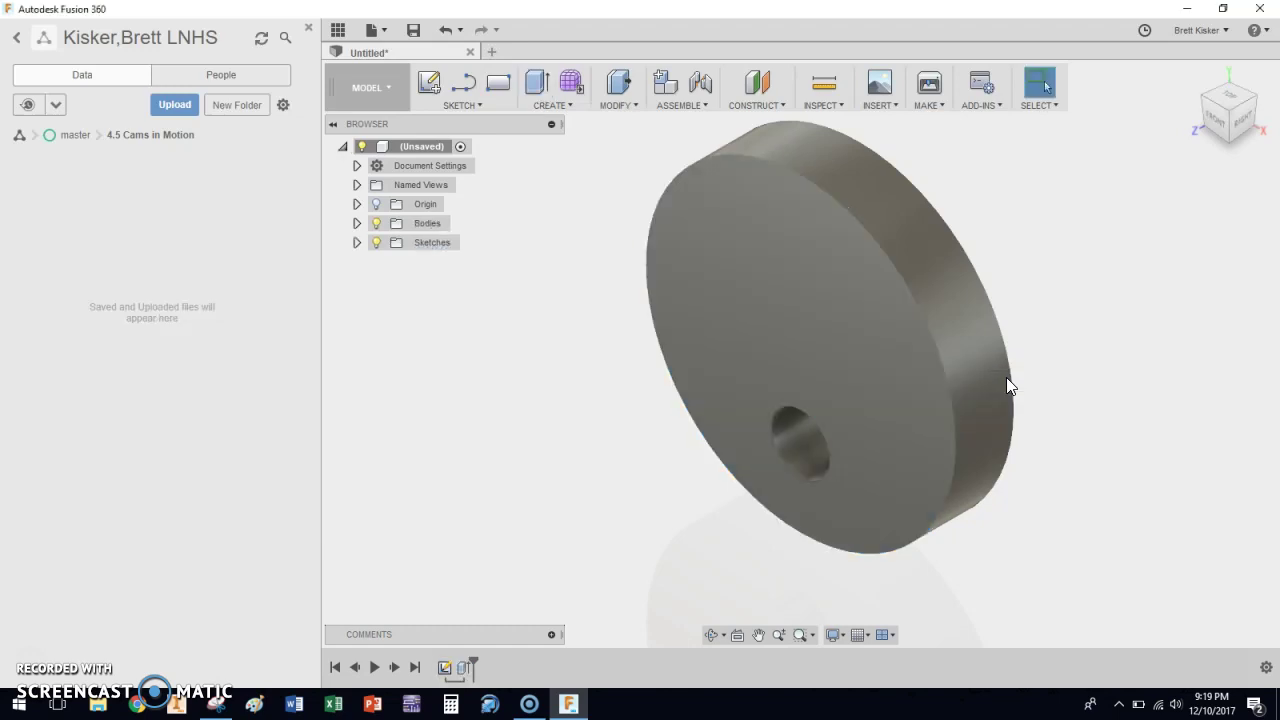
{"action": "left_click", "coordinate": [762, 286]}
{"action": "middle_click_drag", "start_coordinate": [882, 342], "coordinate": [766, 363], "text": "shift"}
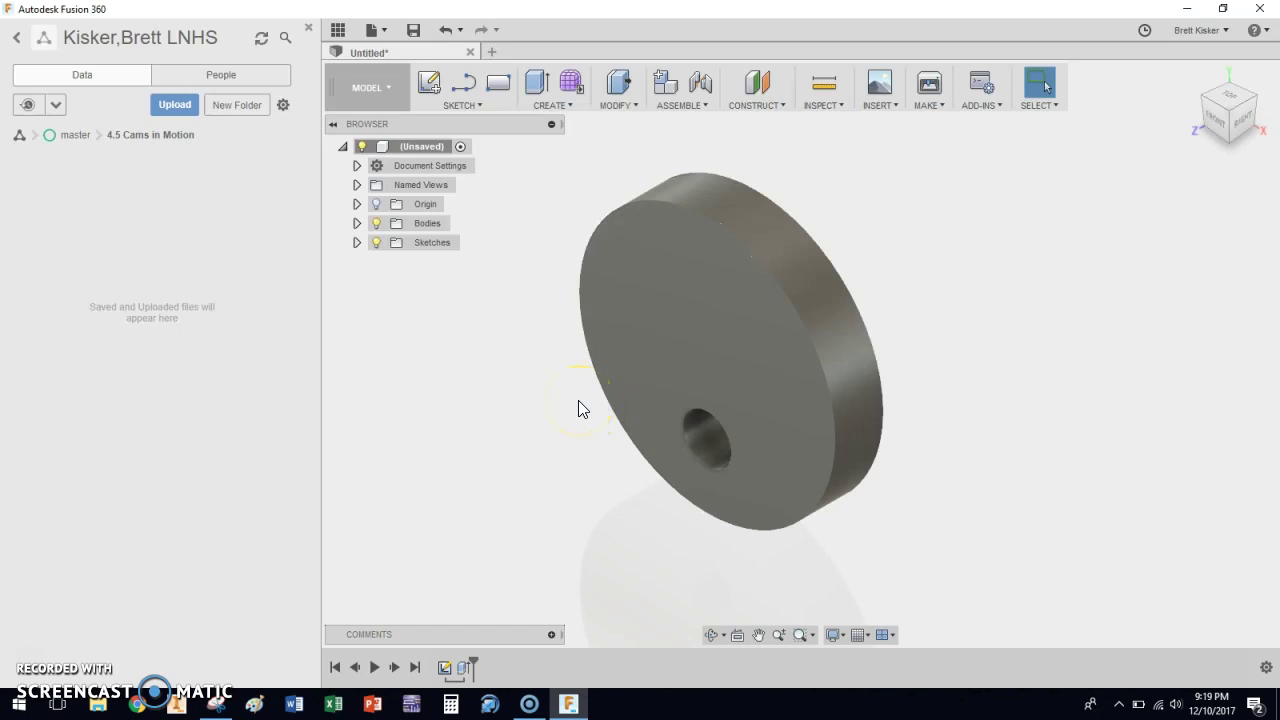
{"action": "key", "text": "alt+Tab"}
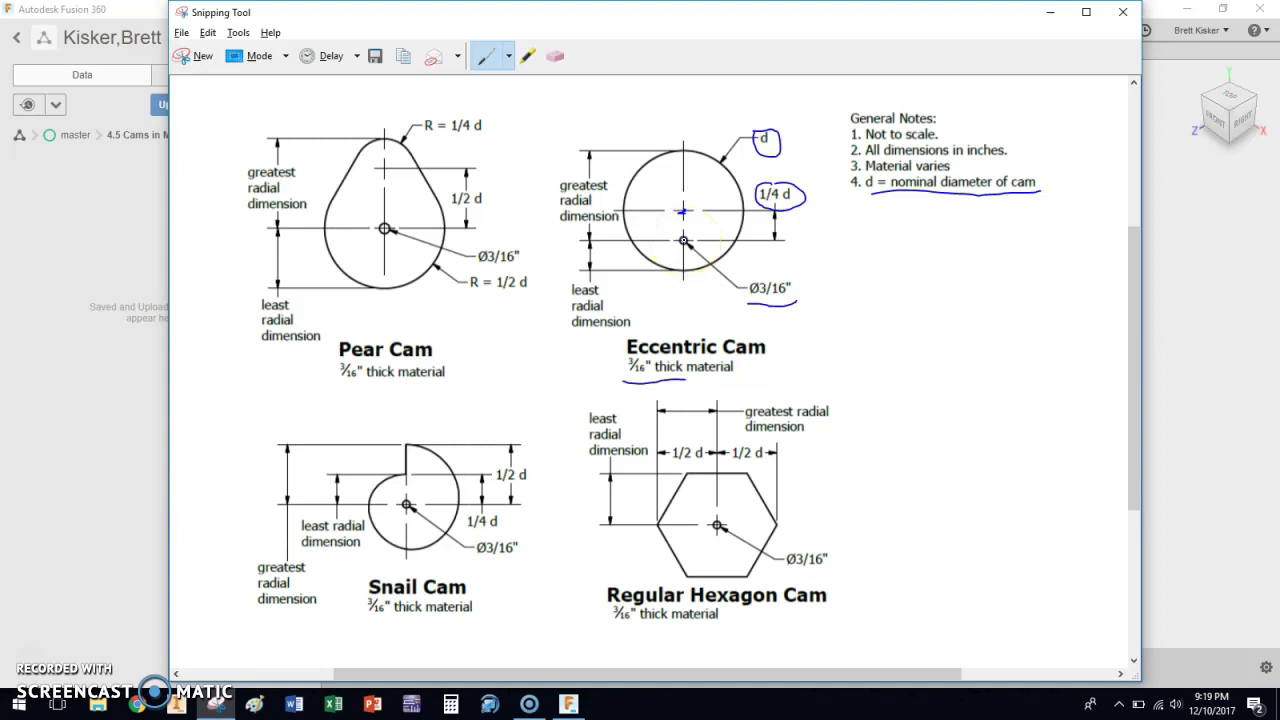
Step: Circle the Ø3/16" hole label on the cam drawing in blue ink
{"action": "left_click_drag", "start_coordinate": [771, 286], "coordinate": [788, 284]}
Step: Apply Plastic - Glossy (Red) from the Plastic > Opaque library to the cam body
{"action": "key", "text": "alt+Tab"}
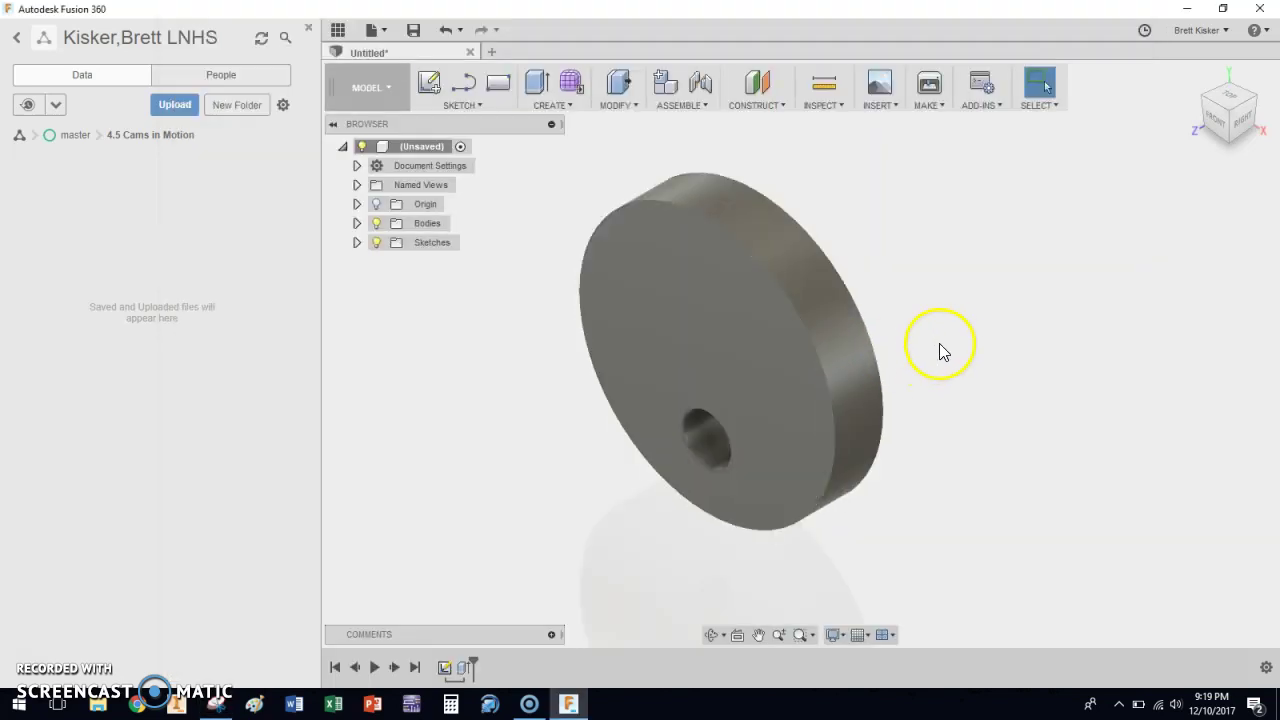
{"action": "key", "text": "a"}
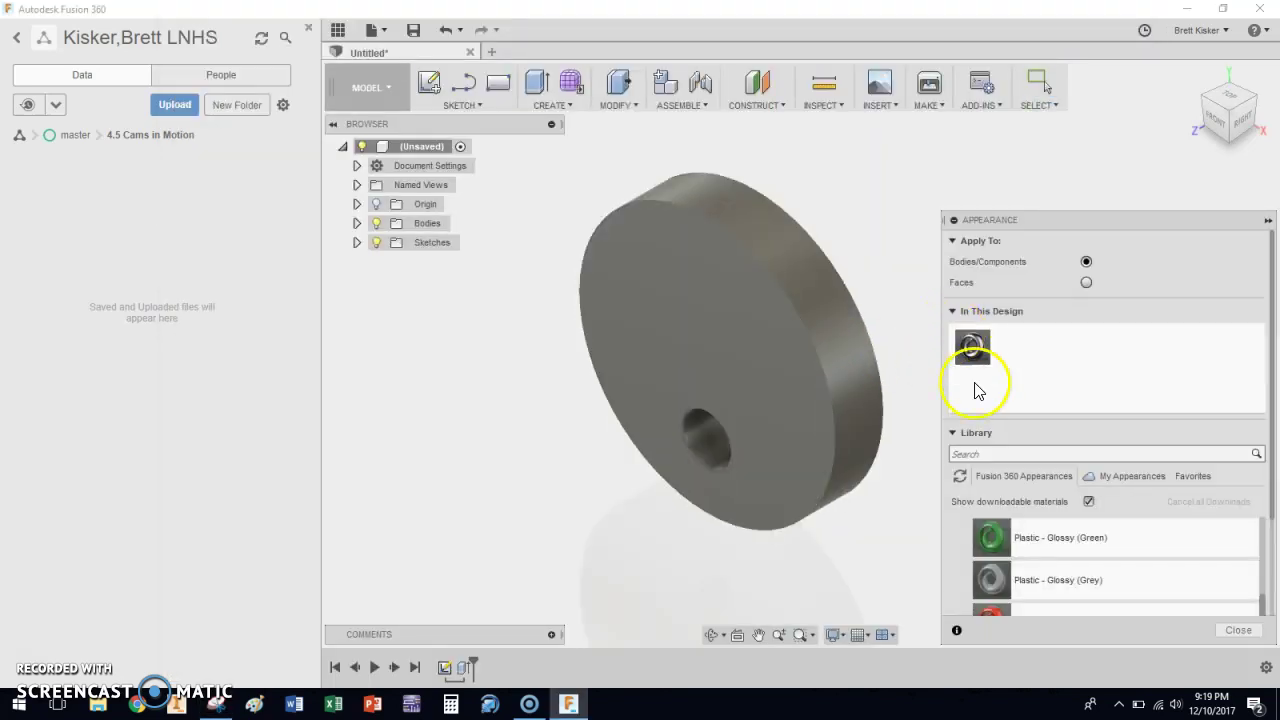
{"action": "scroll", "coordinate": [1010, 420], "scroll_direction": "down", "scroll_amount": 1}
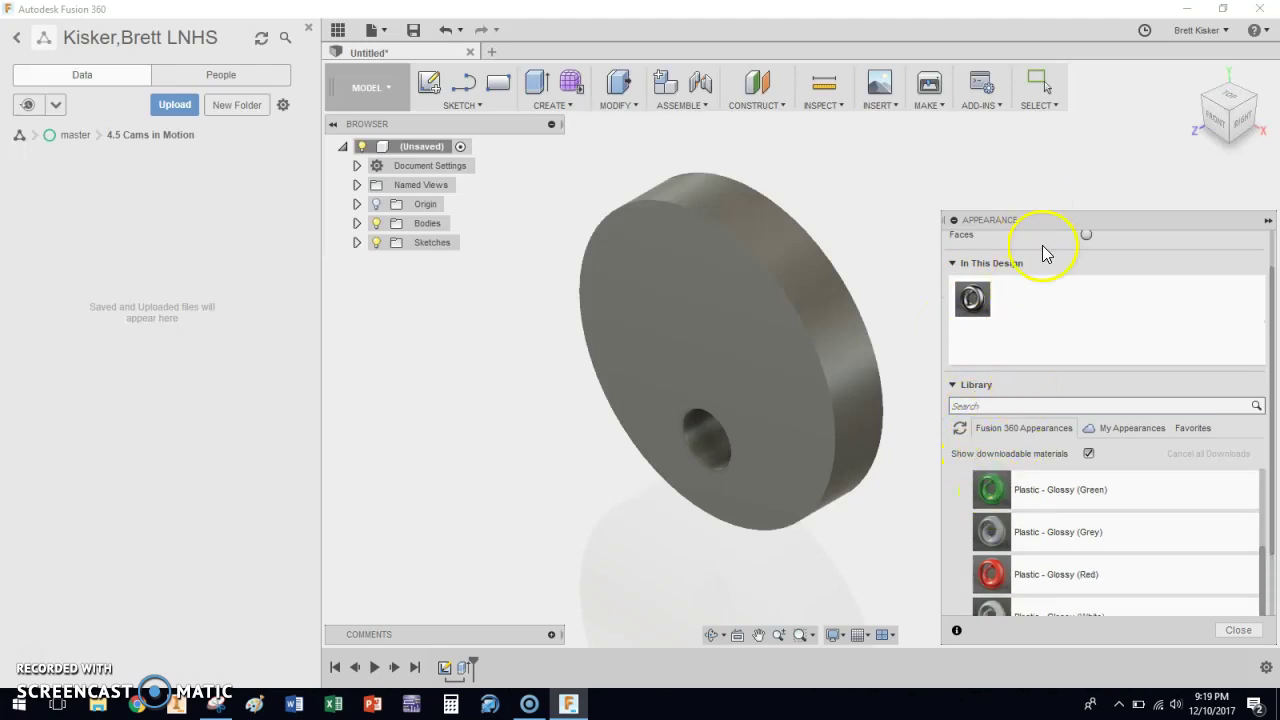
{"action": "scroll", "coordinate": [1010, 460], "scroll_direction": "up", "scroll_amount": 1}
{"action": "scroll", "coordinate": [978, 508], "scroll_direction": "down", "scroll_amount": 1}
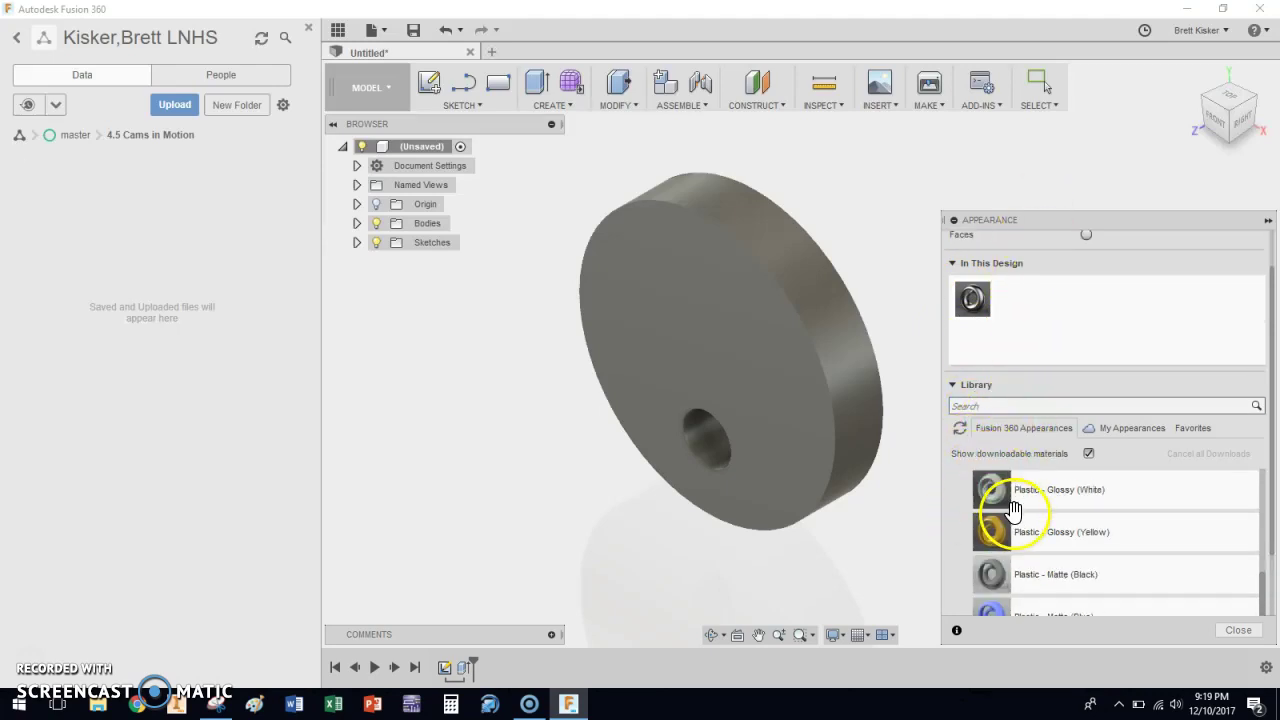
{"action": "scroll", "coordinate": [1012, 518], "scroll_direction": "up", "scroll_amount": 3}
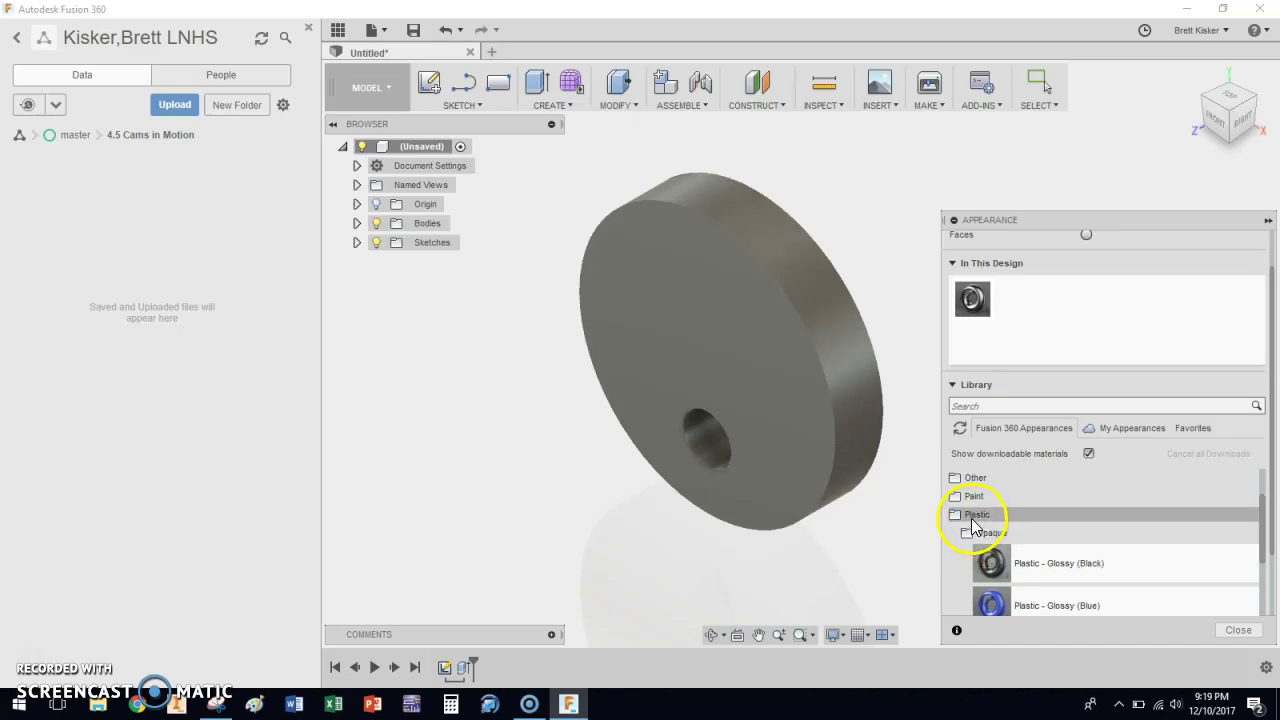
{"action": "left_click", "coordinate": [980, 536]}
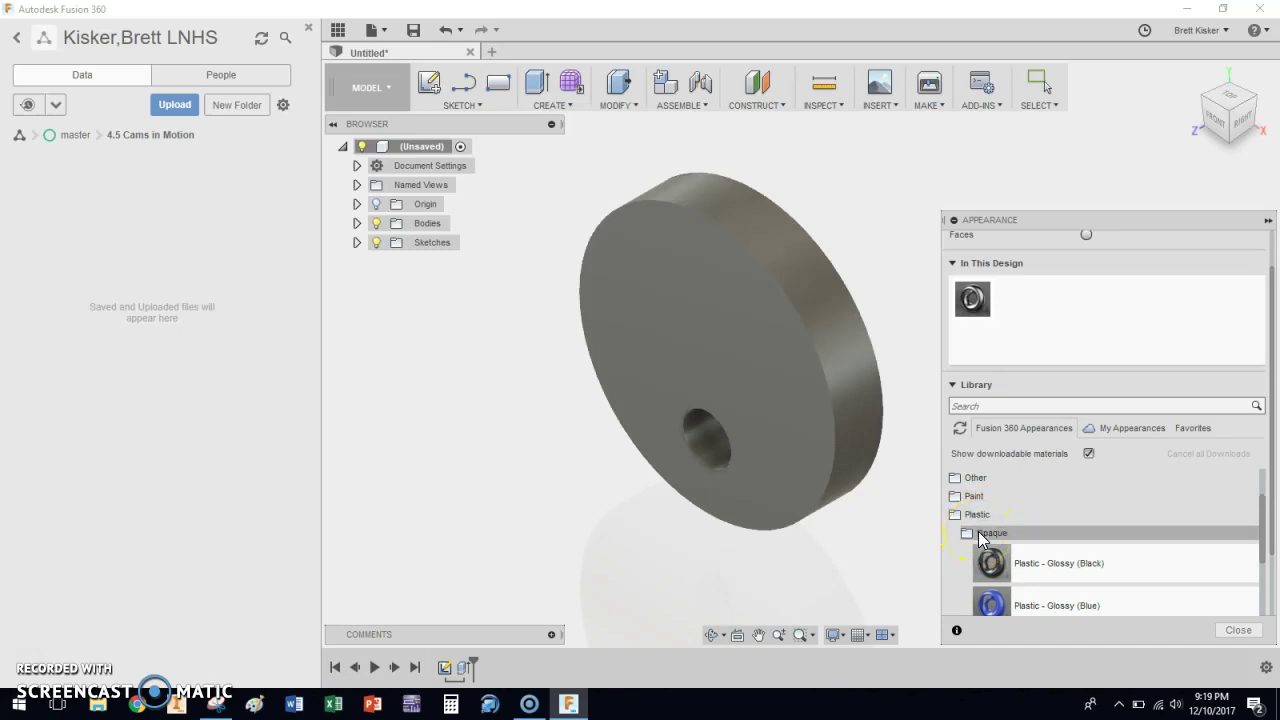
{"action": "scroll", "coordinate": [985, 532], "scroll_direction": "down", "scroll_amount": 6}
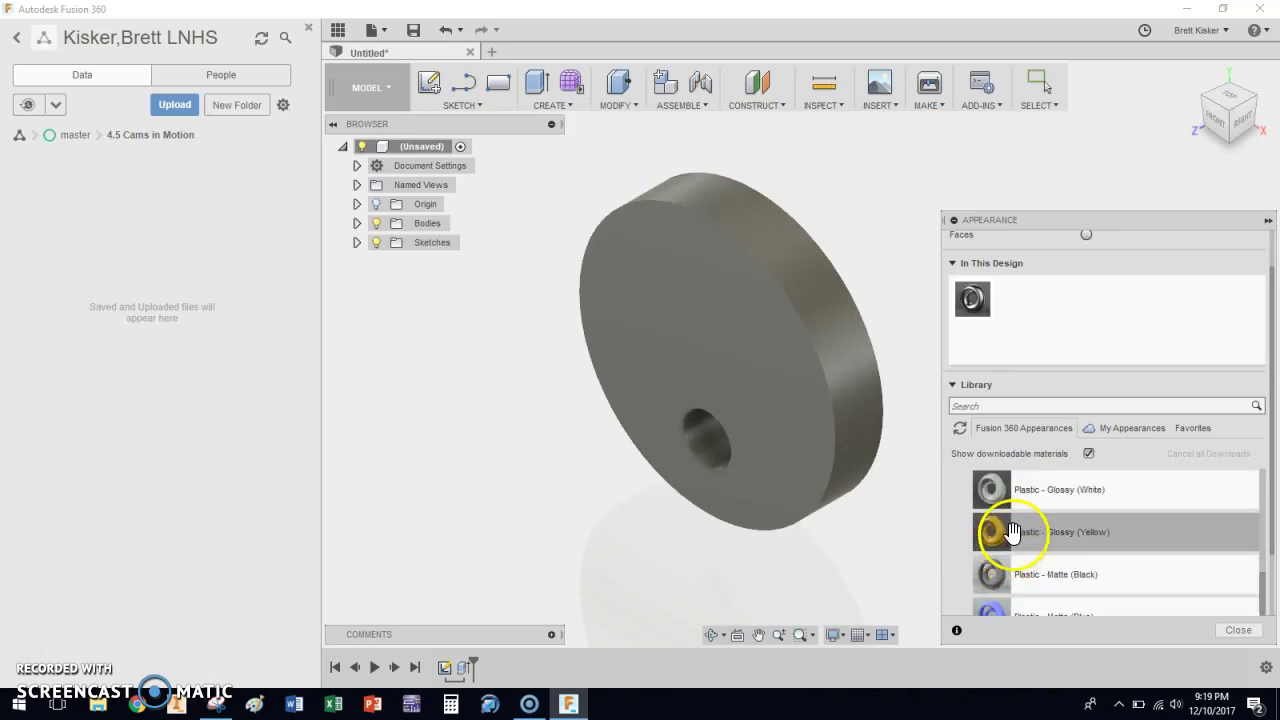
{"action": "scroll", "coordinate": [1005, 540], "scroll_direction": "up", "scroll_amount": 2}
{"action": "left_click_drag", "start_coordinate": [990, 573], "coordinate": [798, 384]}
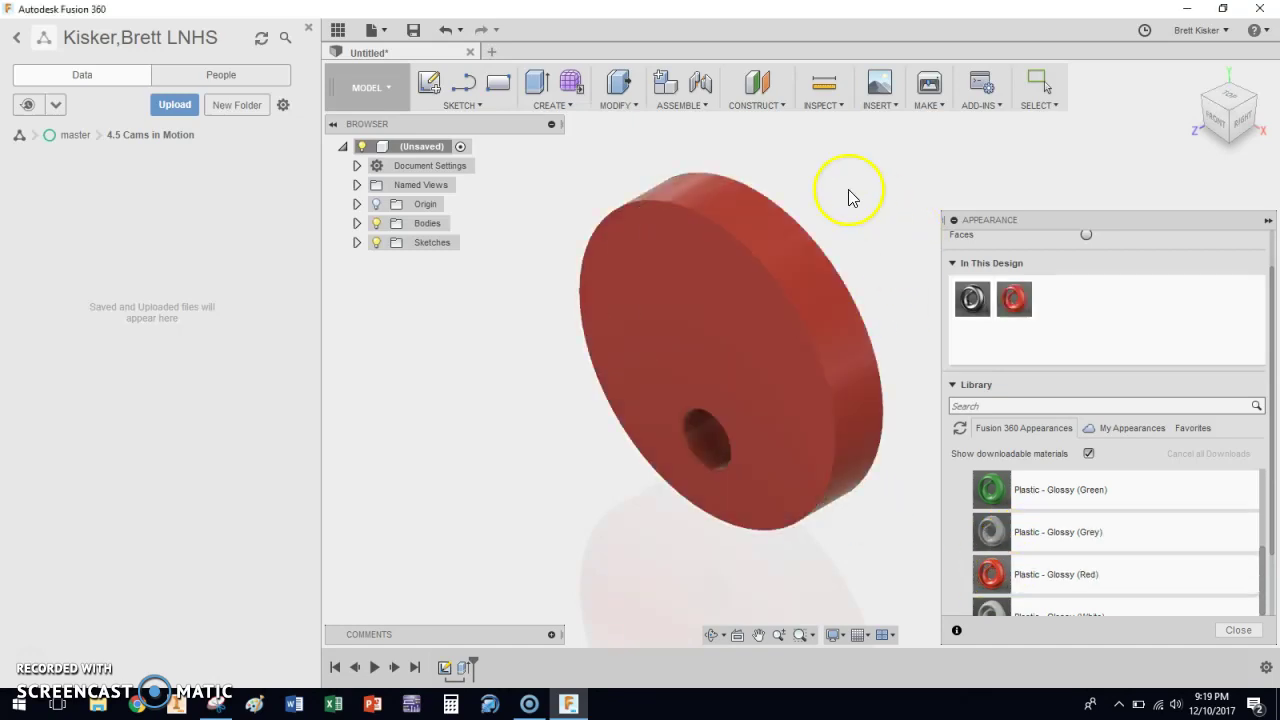
Step: Save the design as 'Eccentric Cam' in the 4.5 Cams in Motion project
{"action": "left_click", "coordinate": [413, 30]}
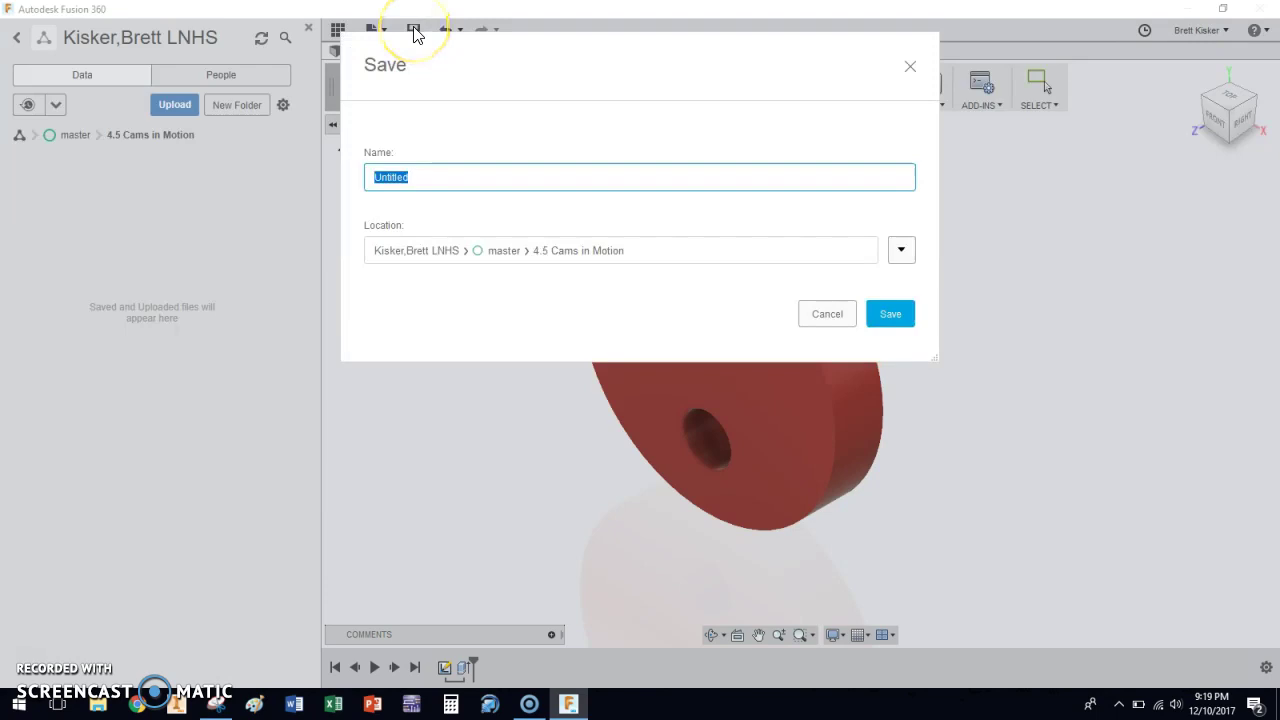
{"action": "type", "text": "Eccentric Cam"}
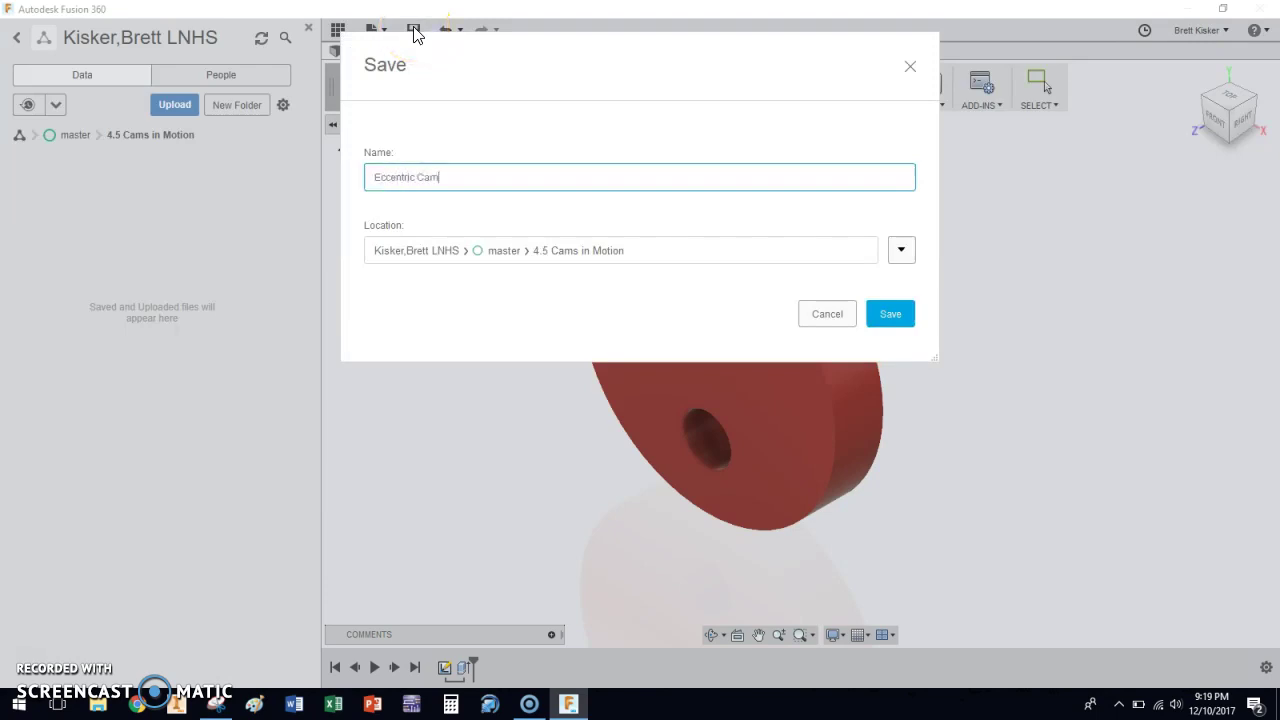
{"action": "key", "text": "Return"}
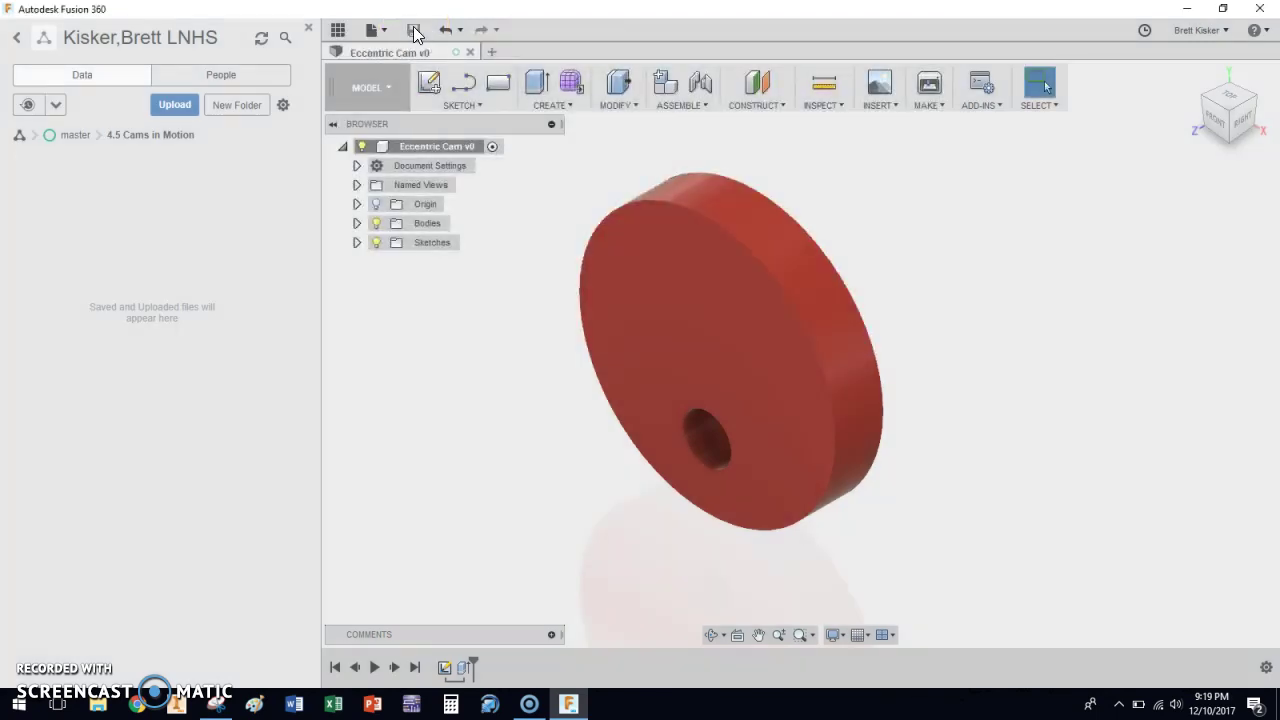